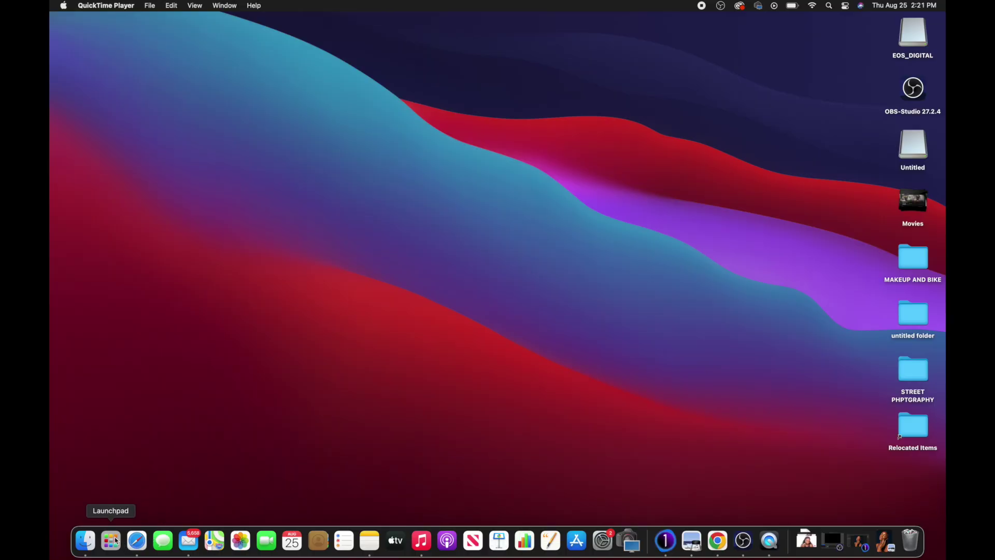
Step: Launch Final Cut Pro and start a new project named YOUTUBE SHORT BEAUTY VIDEO
click(110, 541)
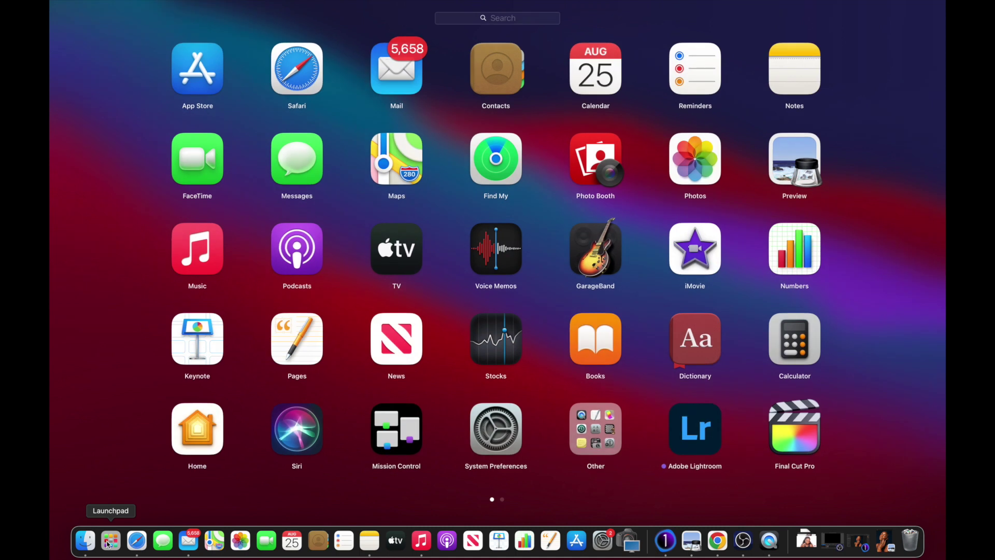
click(789, 441)
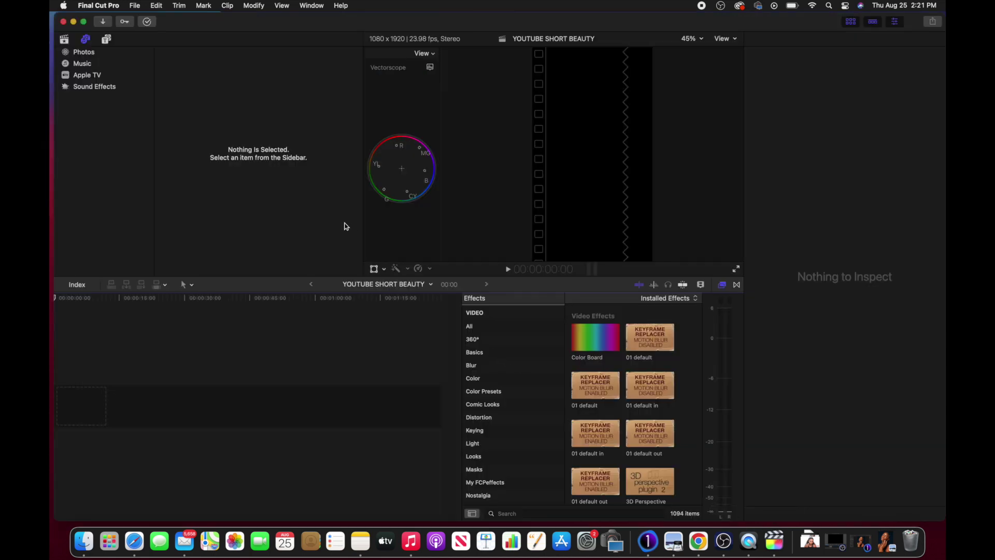
click(136, 6)
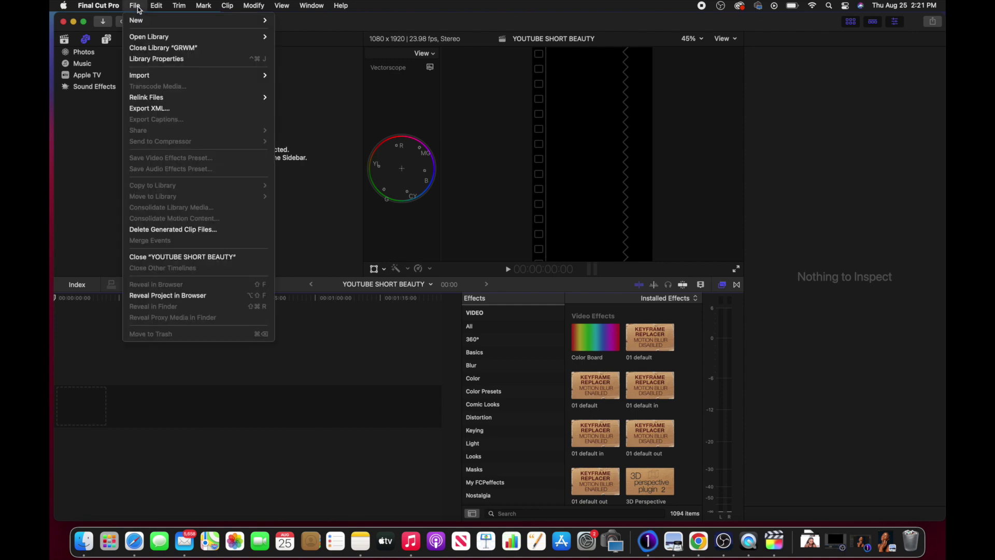
mouse_move(150, 25)
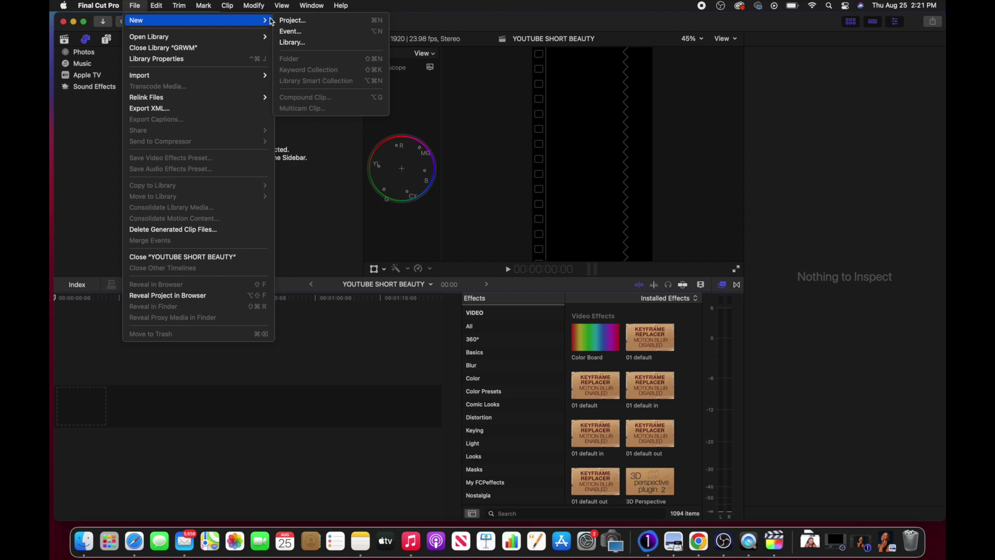
click(301, 23)
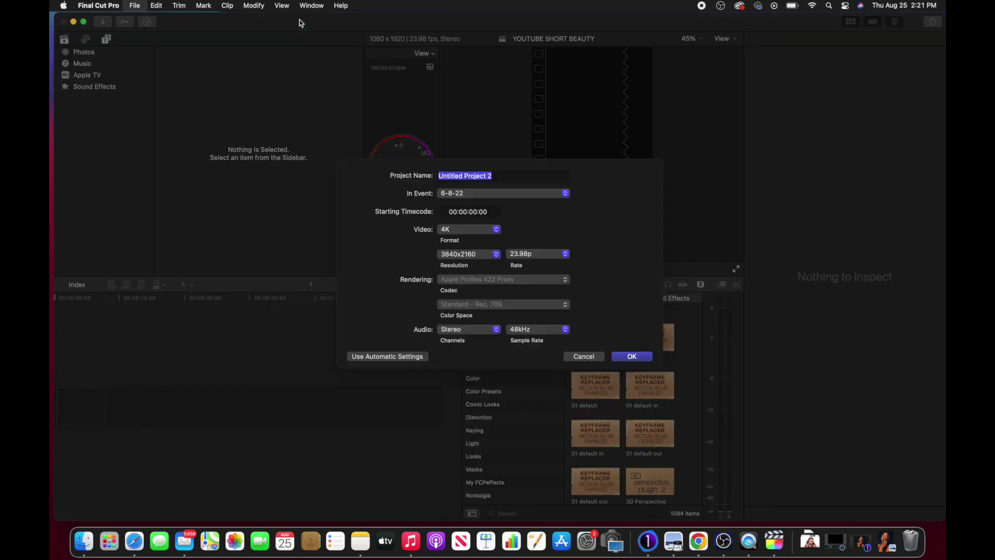
click(511, 179)
key(BackSpace)
key(BackSpace)
key(BackSpace)
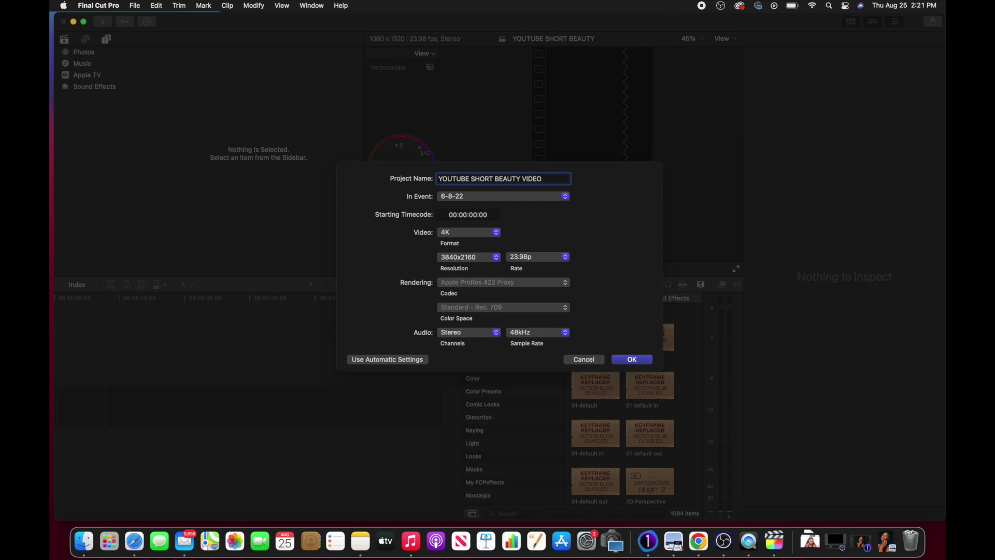
Step: Give the project a custom video format with a resolution of 1080 x 1920 and create it
click(496, 232)
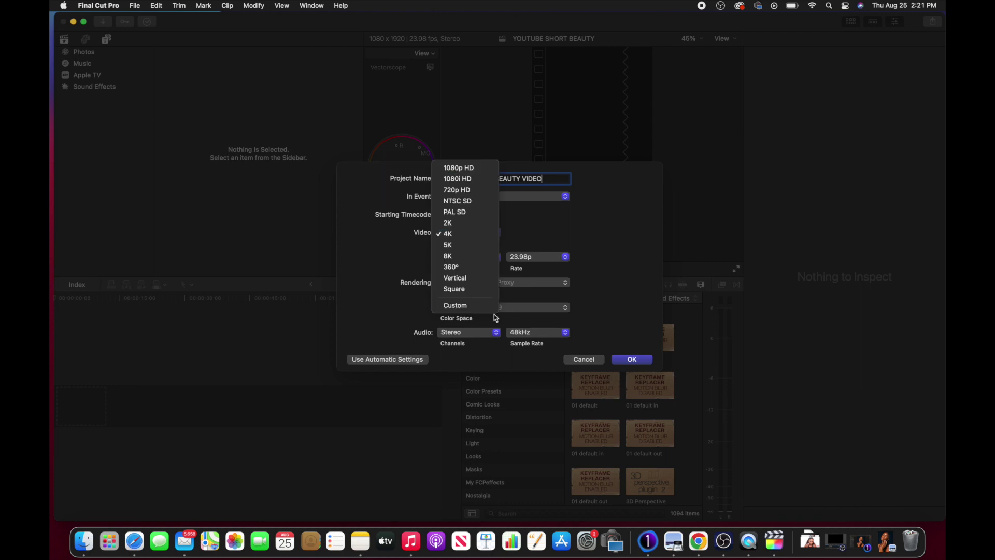
click(487, 303)
click(456, 245)
key(BackSpace)
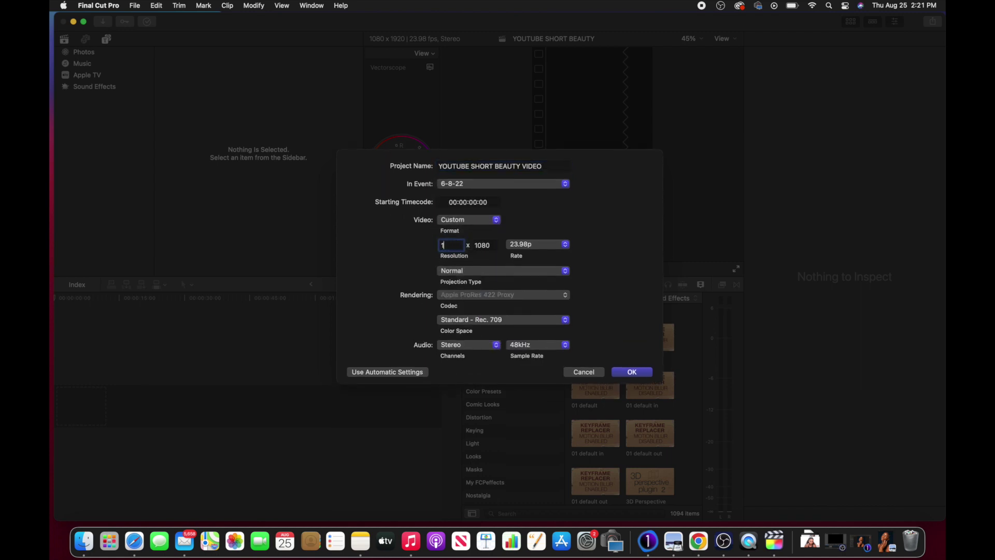
click(492, 244)
key(BackSpace)
key(BackSpace)
click(631, 372)
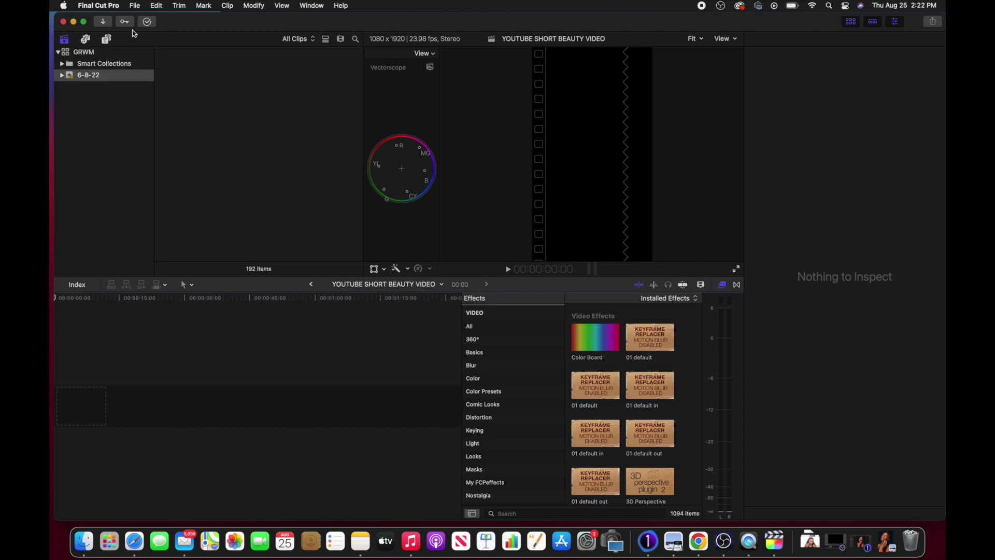
Step: Import clip 7J0A4147 from the Untitled camera card into event 6-8-22 and place it at the start of the timeline
click(104, 23)
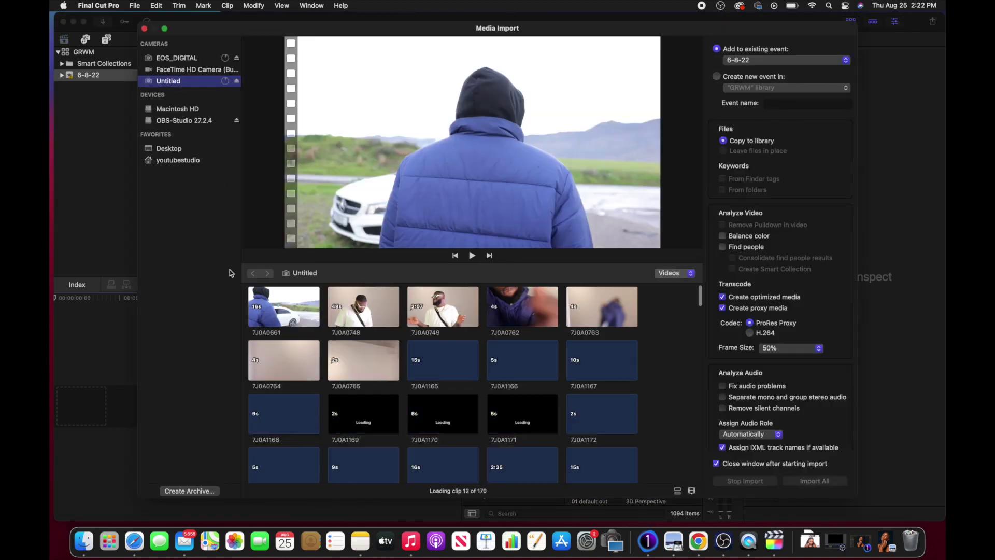
scroll(302, 386, down, 1)
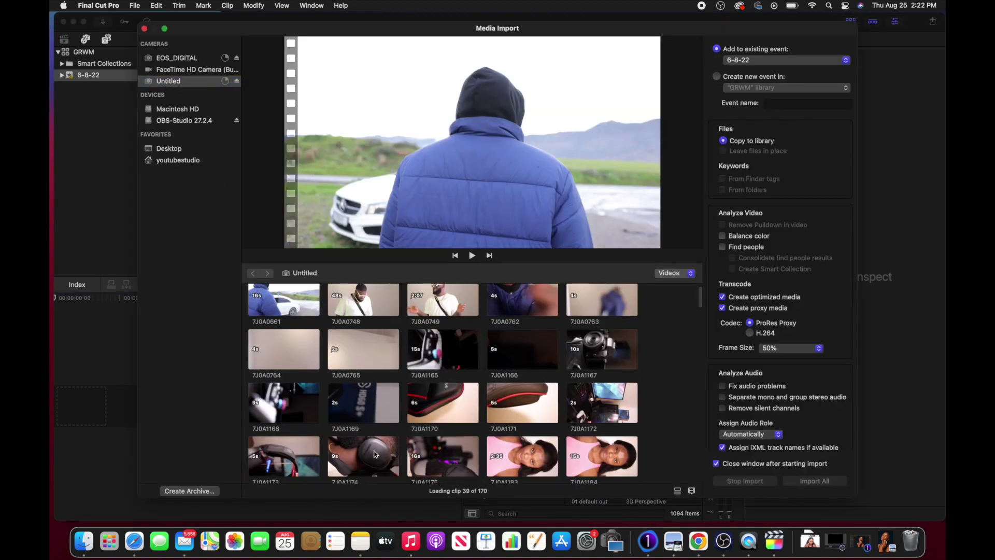
scroll(387, 459, down, 5)
scroll(388, 460, down, 1)
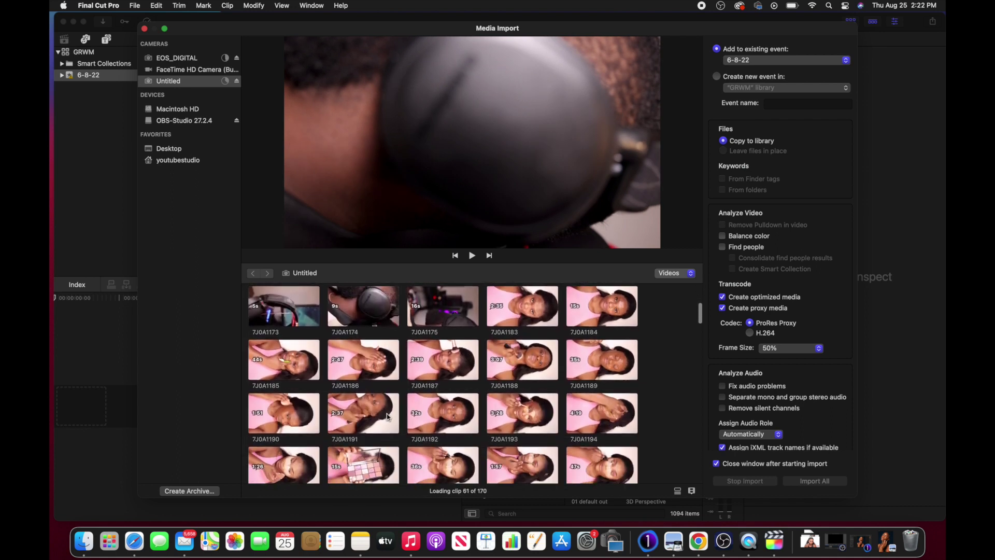
click(204, 84)
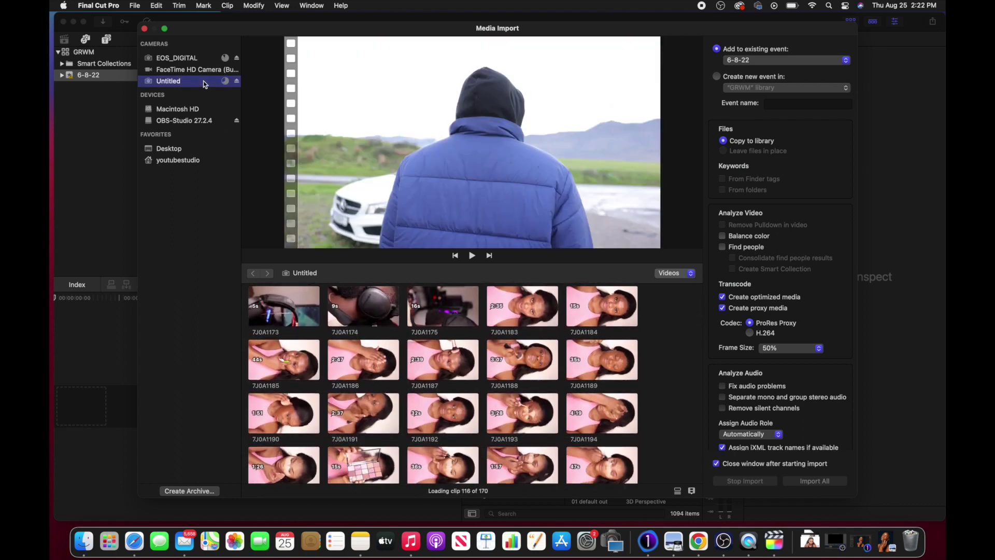
click(377, 354)
scroll(377, 354, down, 10)
scroll(377, 354, down, 10)
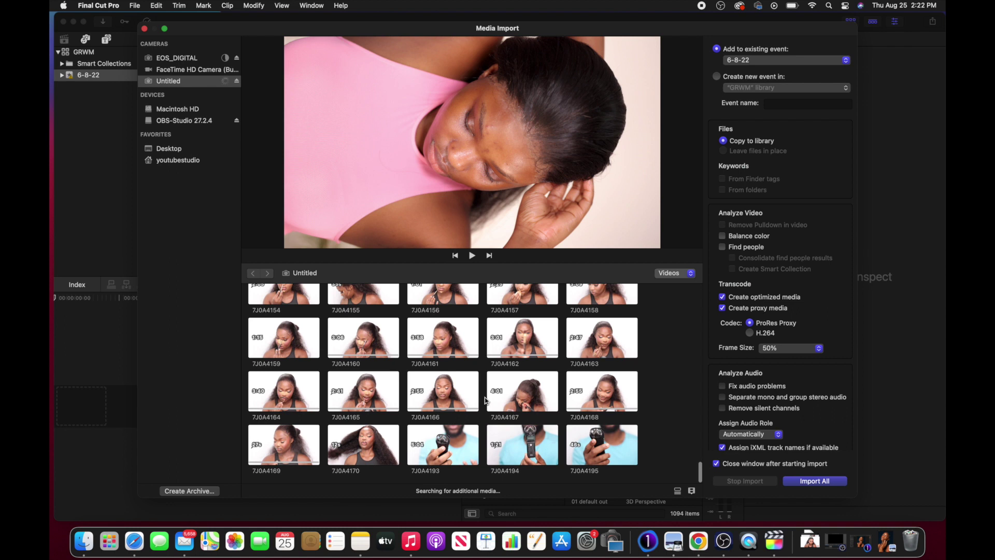
scroll(511, 391, up, 5)
click(511, 392)
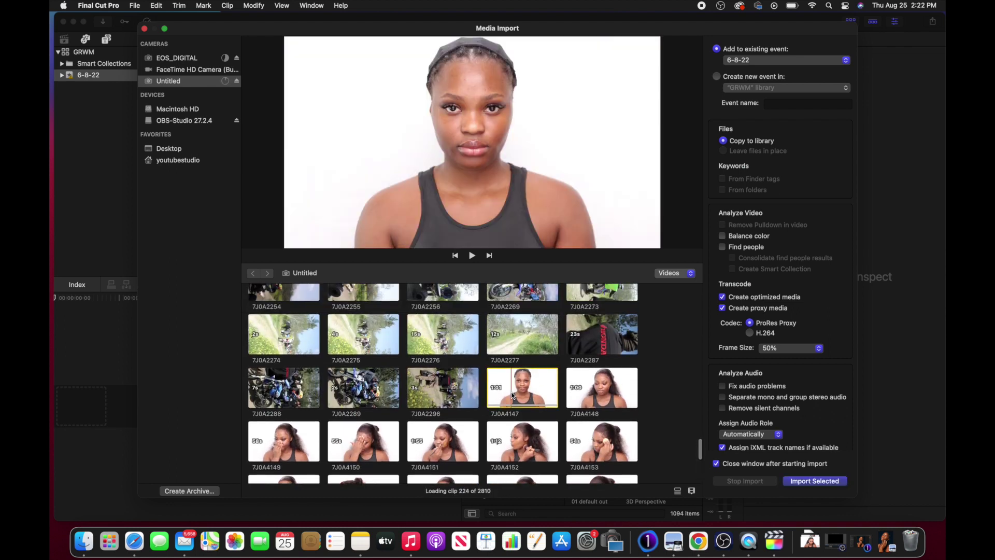
click(818, 482)
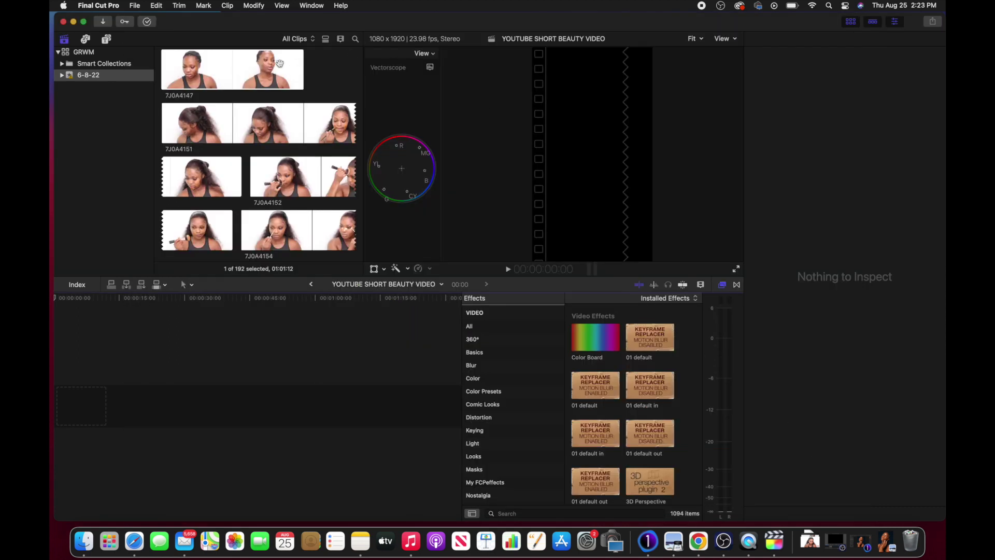
click(261, 80)
drag(265, 75, 71, 409)
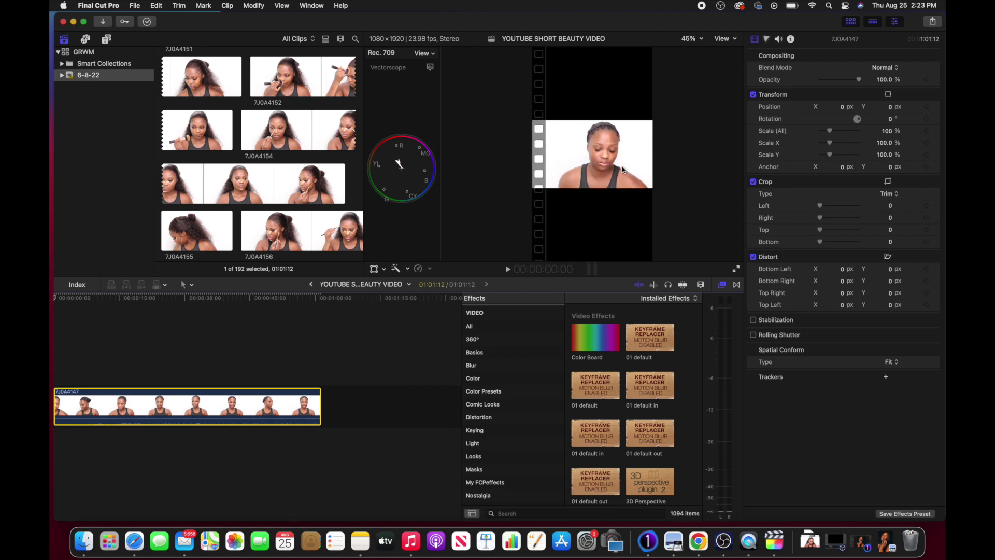
Step: Import clip 7J0A4170 from the Untitled camera card into event 6-8-22
click(102, 21)
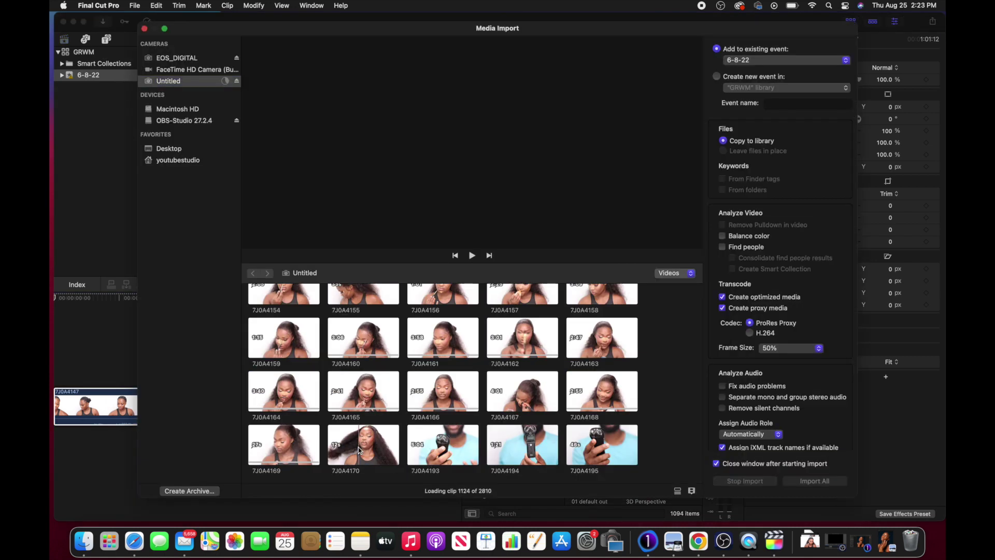
click(361, 449)
click(836, 483)
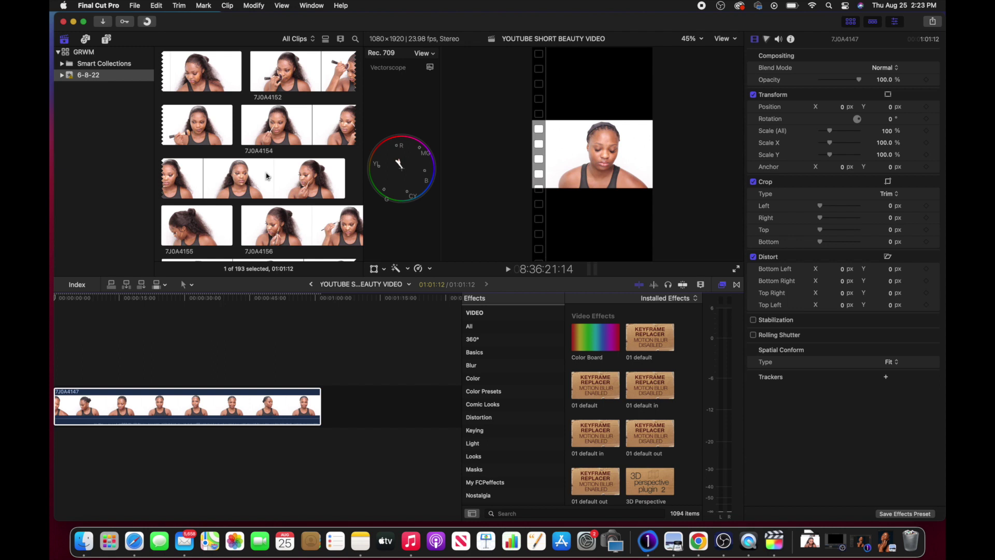
Step: Find clip 7J0A4170 among the event's clips and append it after 7J0A4147 in the timeline
scroll(267, 177, down, 10)
scroll(266, 176, down, 10)
scroll(267, 176, up, 5)
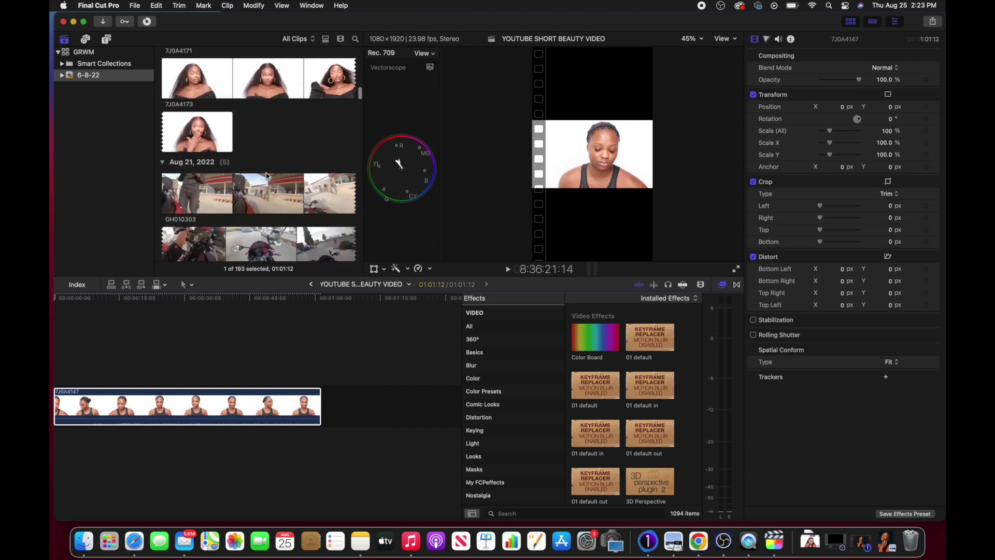
scroll(267, 176, up, 2)
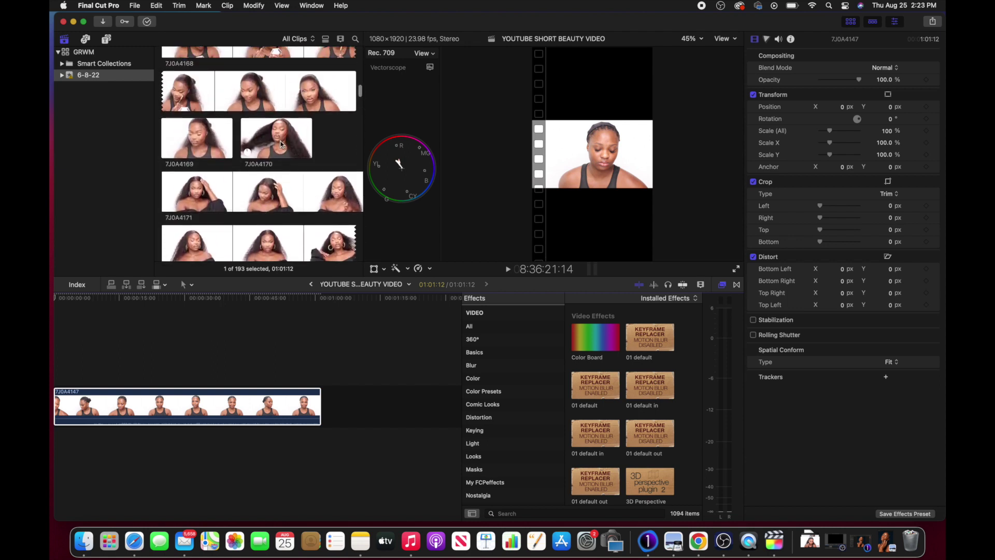
click(280, 141)
drag(280, 141, 362, 381)
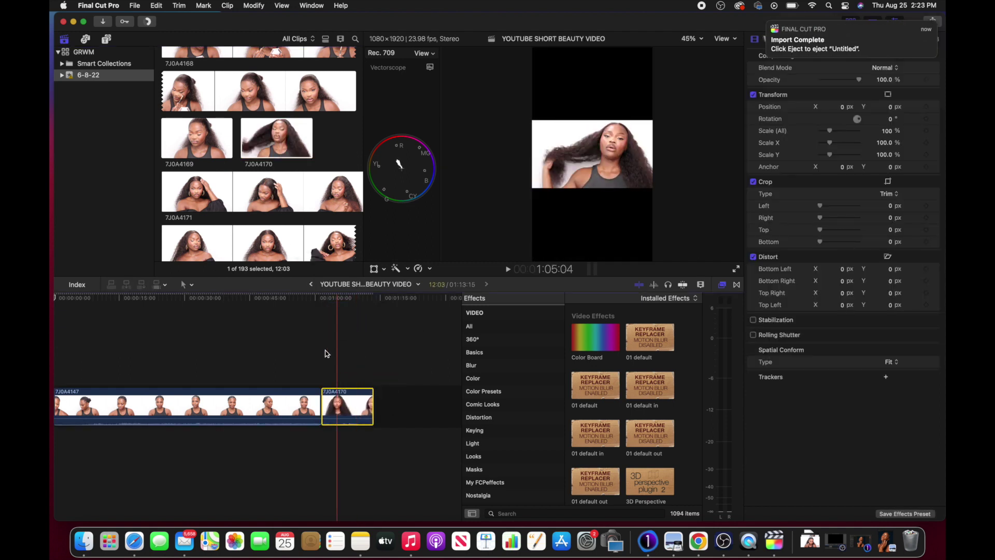
Step: Transform clip 7J0A4147 to fill the vertical frame, scaling it to about 327% and shifting it to about X -260 px
click(264, 401)
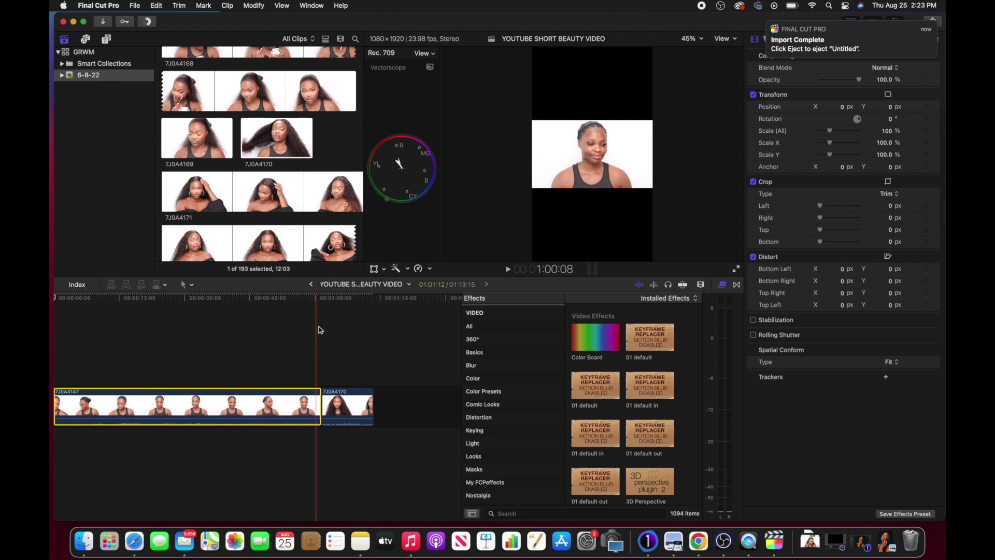
click(375, 269)
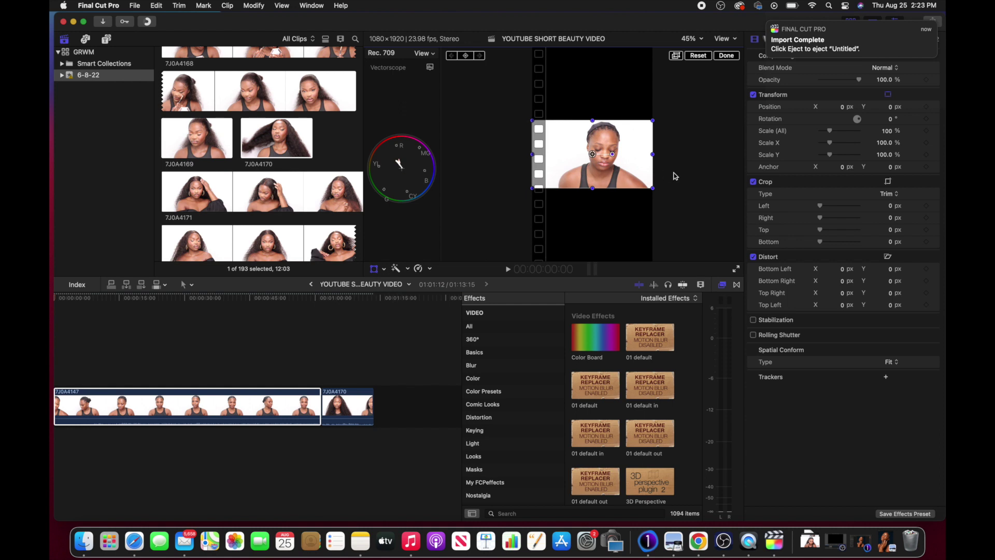
drag(654, 191, 708, 268)
drag(592, 155, 564, 154)
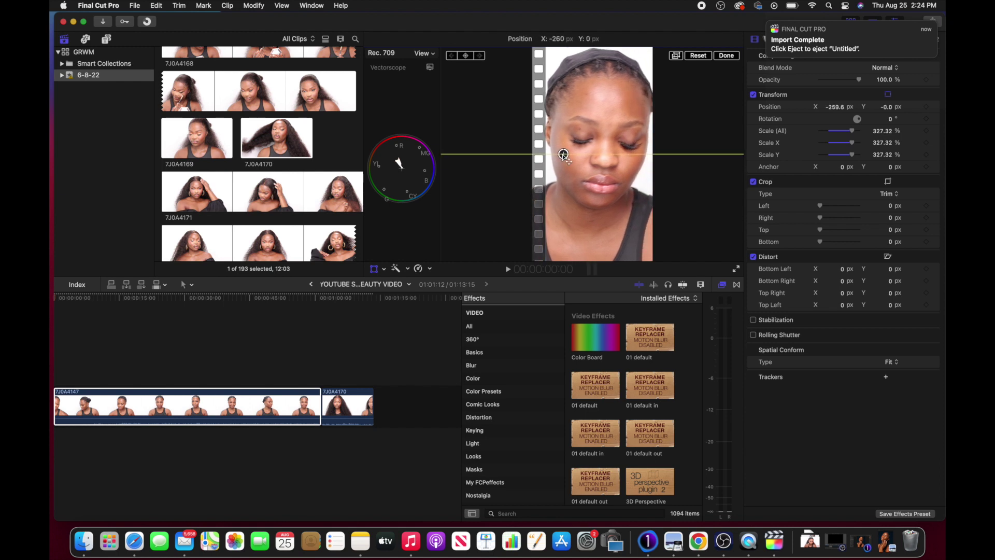
drag(564, 155, 563, 154)
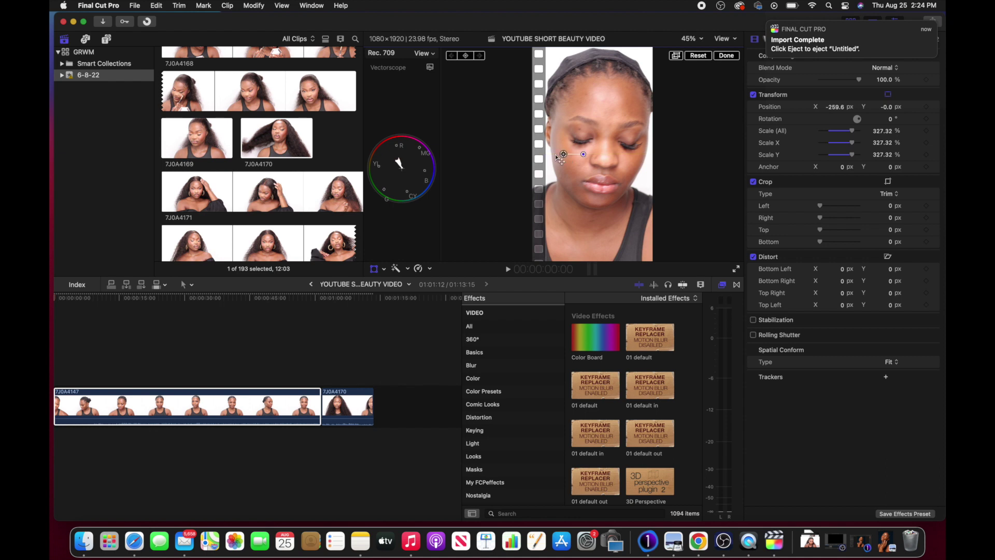
click(373, 268)
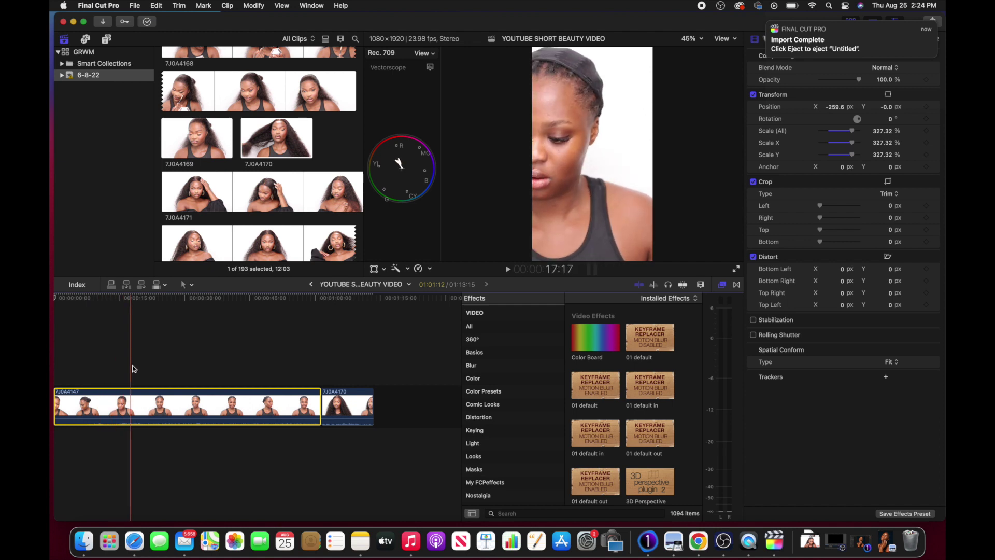
Step: At about 28:20, reposition clip 7J0A4147 to about X 0 px, Y -22 px so the face is framed
click(180, 373)
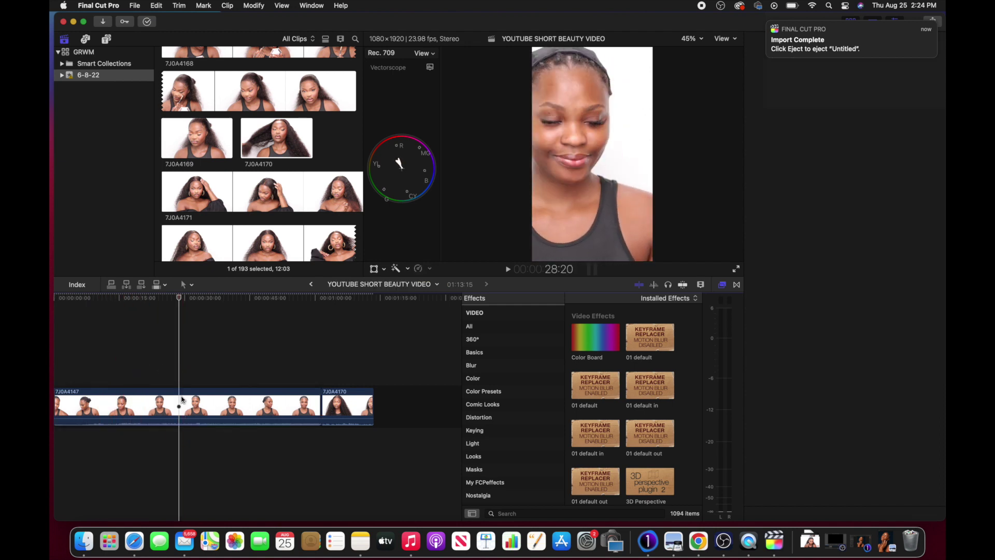
click(181, 400)
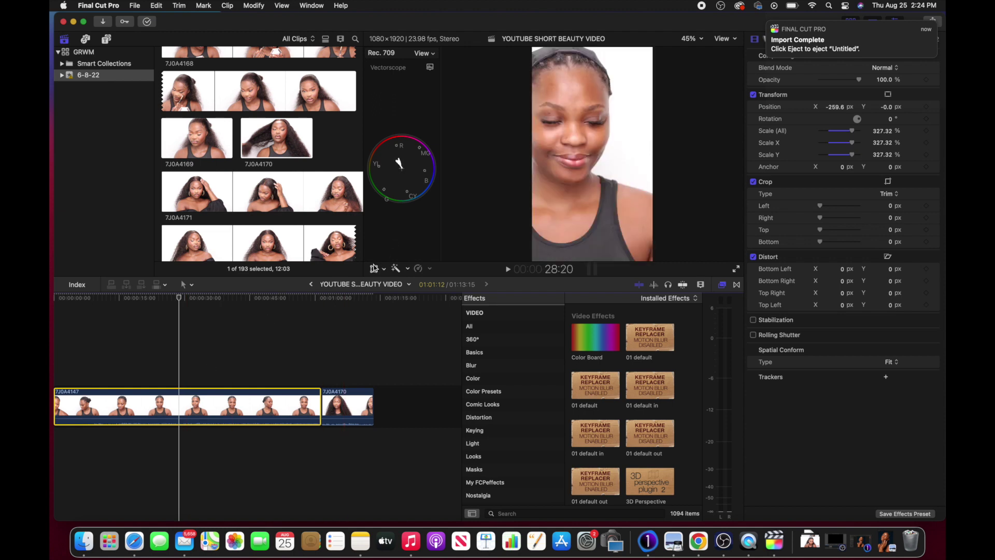
click(374, 268)
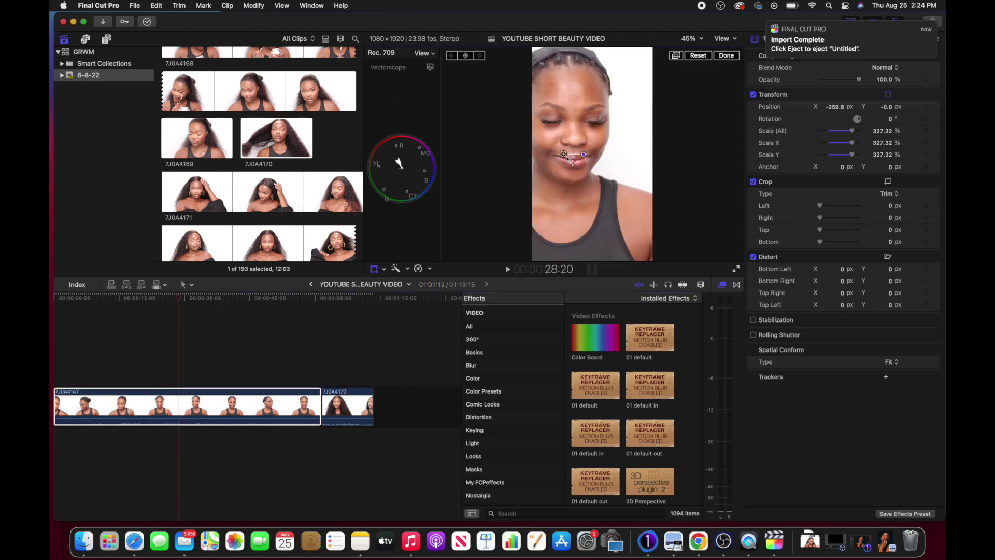
drag(564, 154, 592, 157)
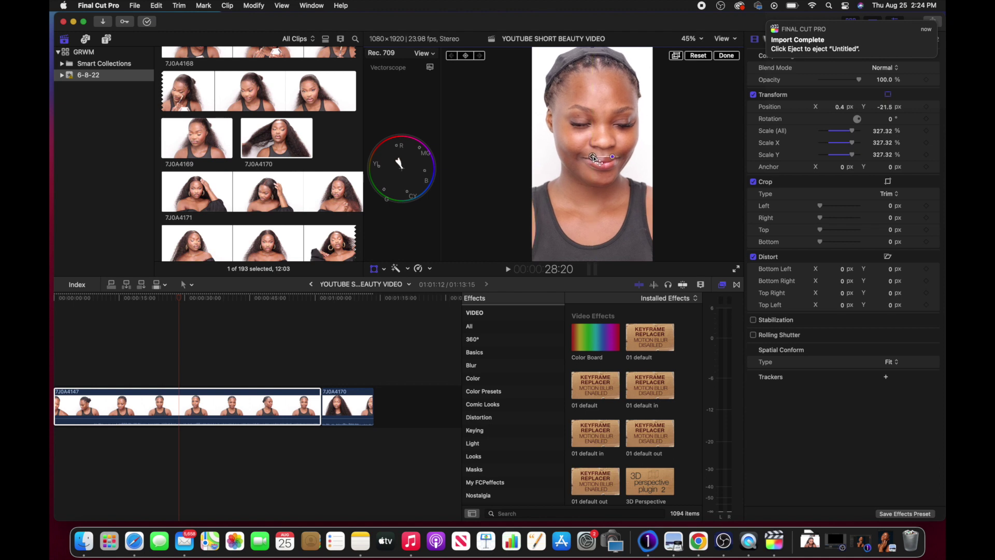
click(374, 269)
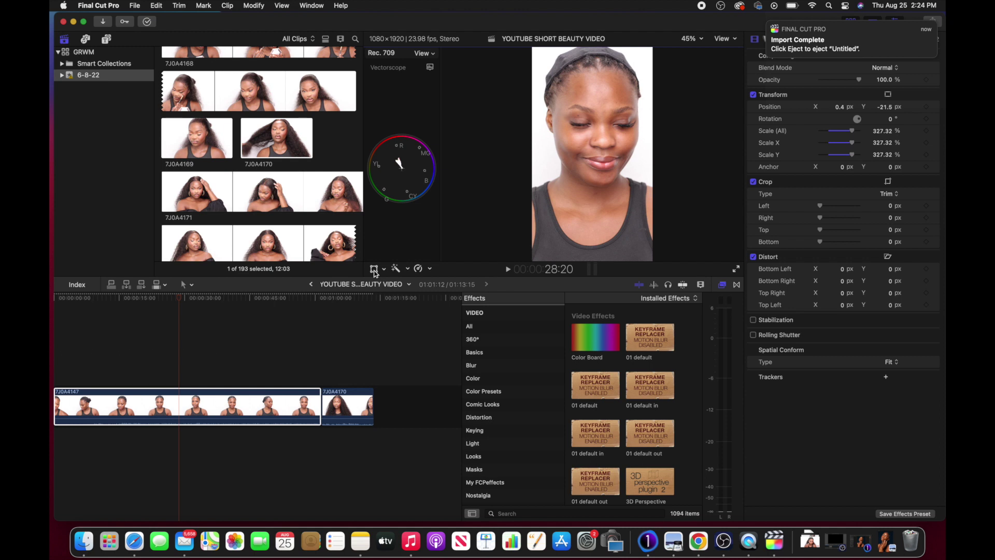
Step: Play part of clip 7J0A4147 to check its framing and dismiss the import notification
key(space)
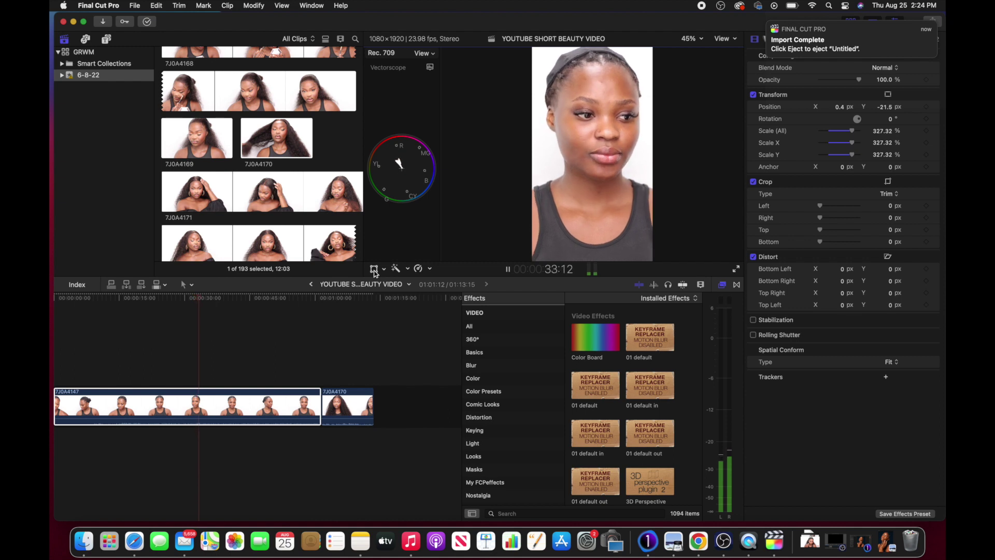
key(space)
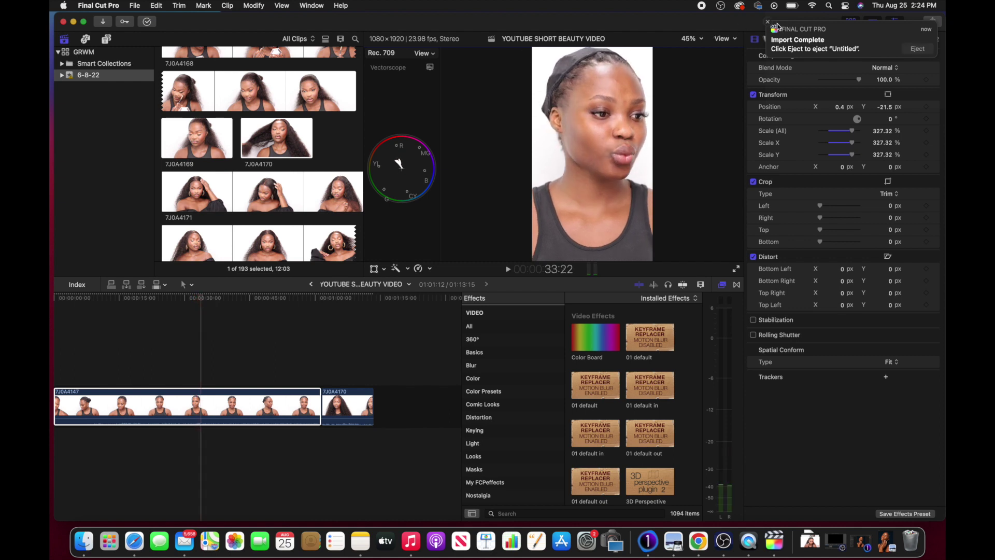
click(767, 22)
click(333, 307)
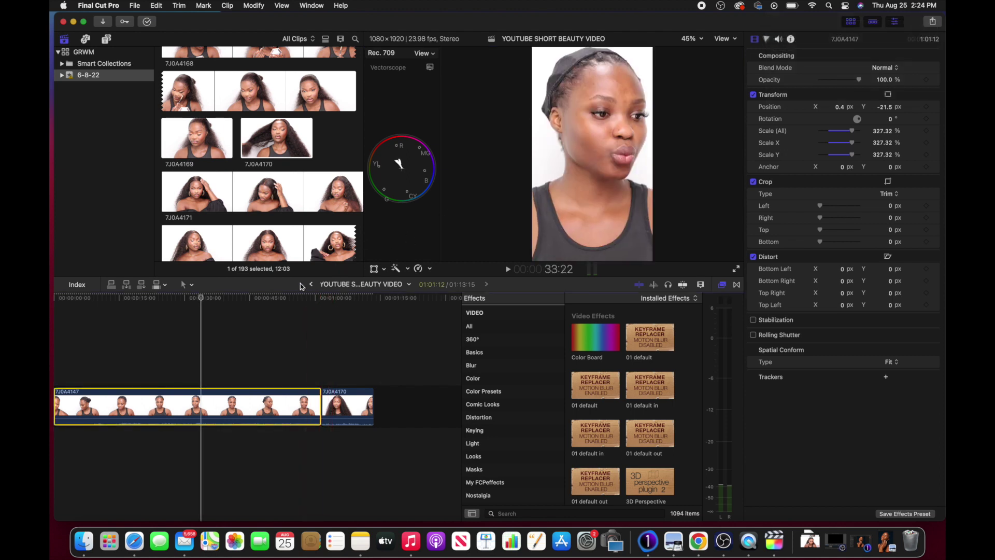
Step: Find the YOUTUBE SHORT BEAUTY VIDEO project among the event's items and duplicate it with new settings, named YOUTUBE SHORT BEAUTY VIDEO 2
key(super+1)
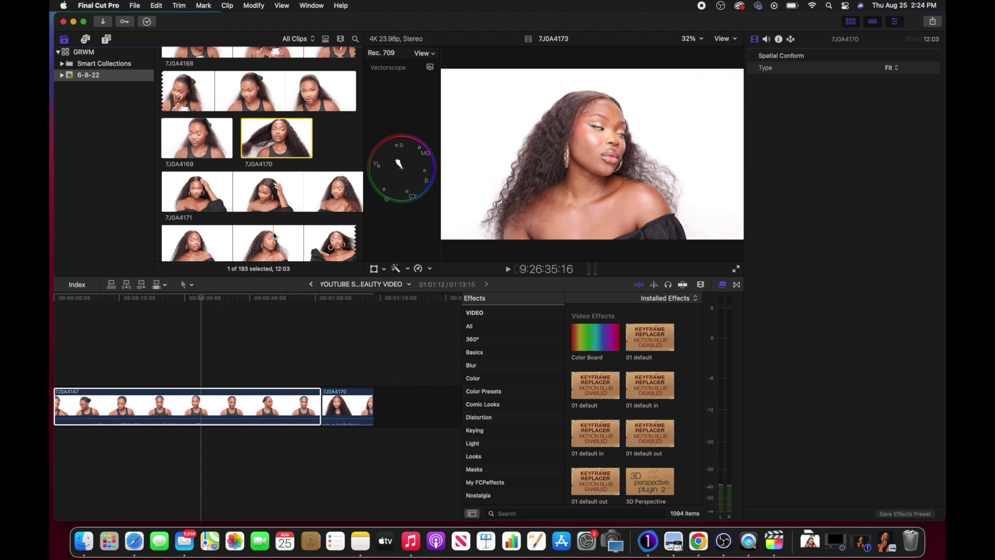
scroll(262, 97, up, 5)
scroll(263, 96, up, 8)
scroll(263, 96, up, 10)
scroll(263, 96, down, 8)
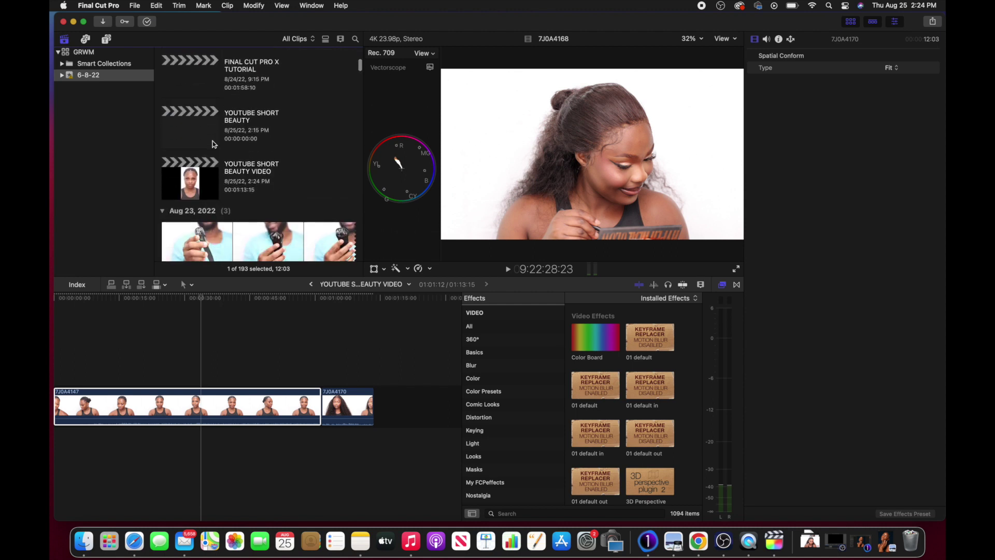
click(217, 182)
right_click(216, 180)
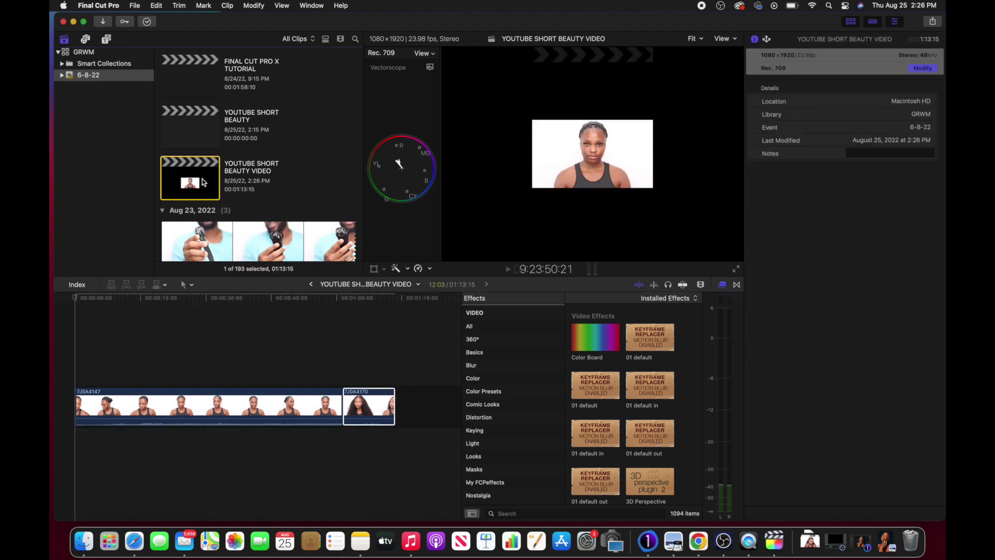
right_click(204, 182)
click(236, 222)
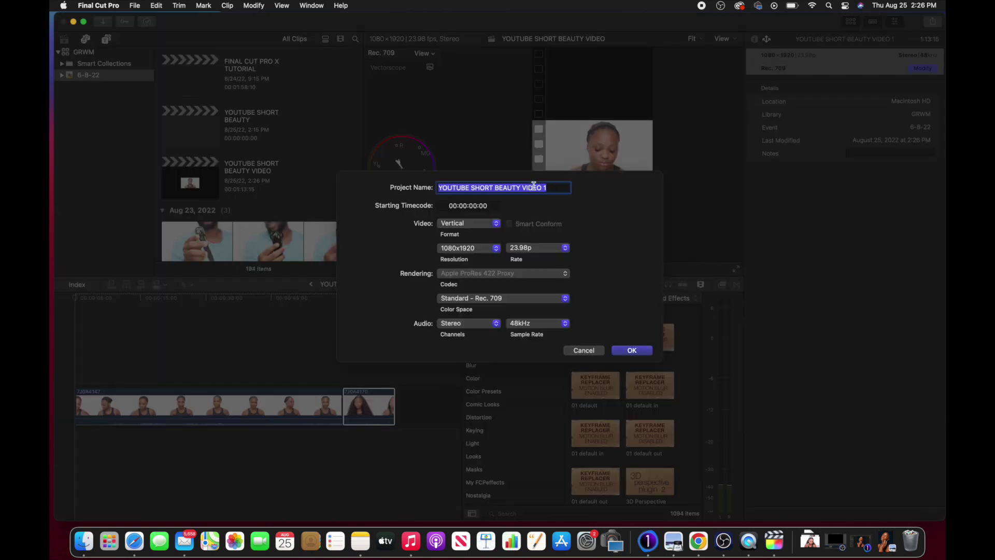
click(550, 188)
key(BackSpace)
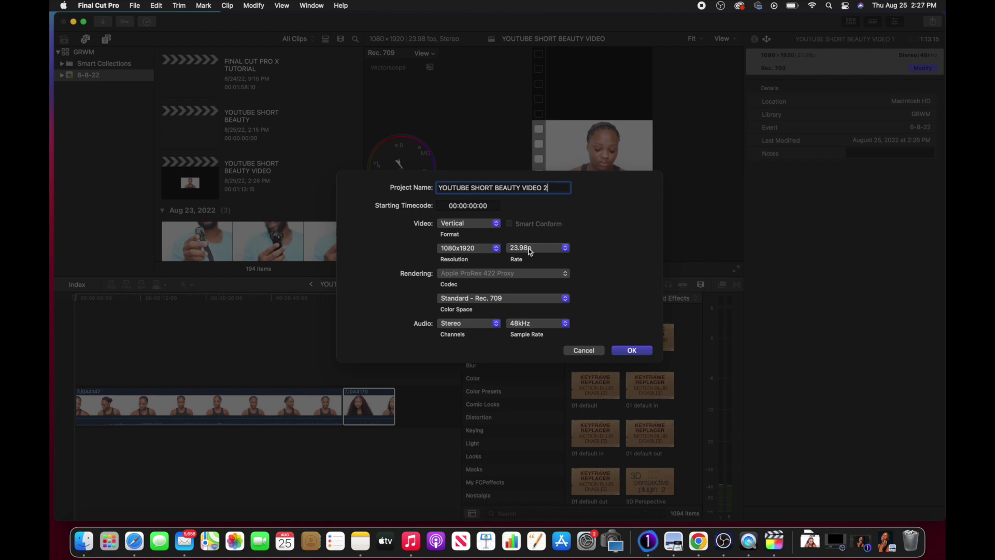
Step: Set the duplicate's video format to Custom at 1080 x 1920 with Smart Conform enabled, and create it
click(496, 223)
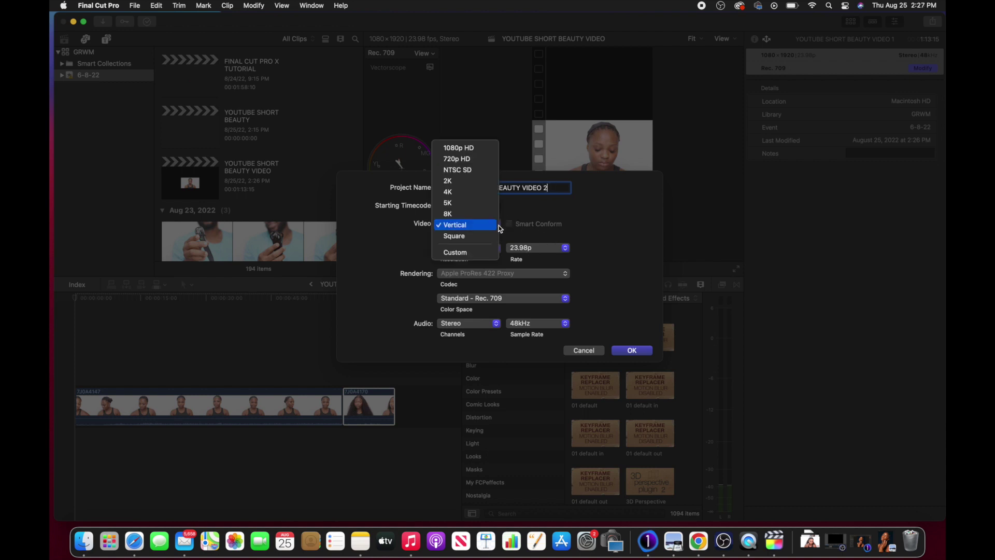
click(494, 251)
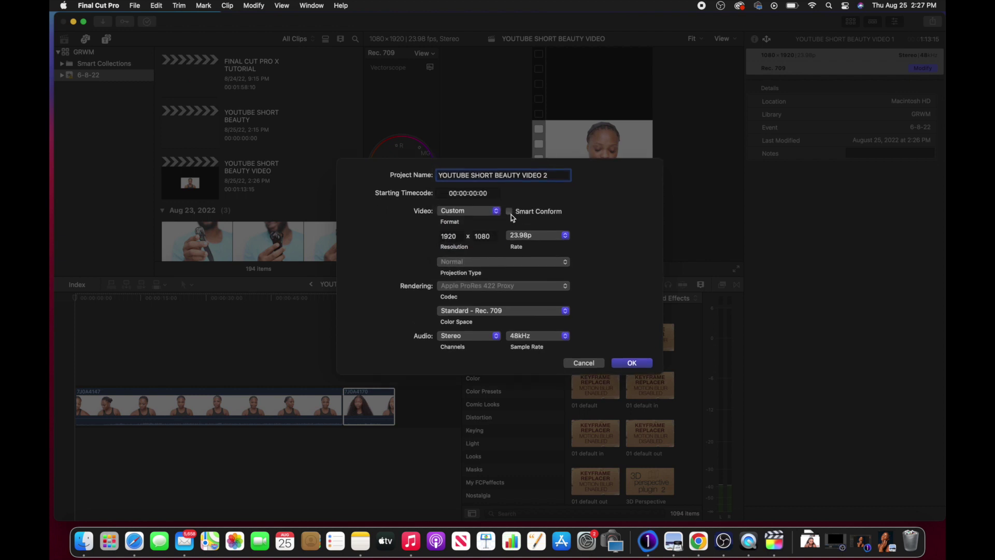
click(456, 237)
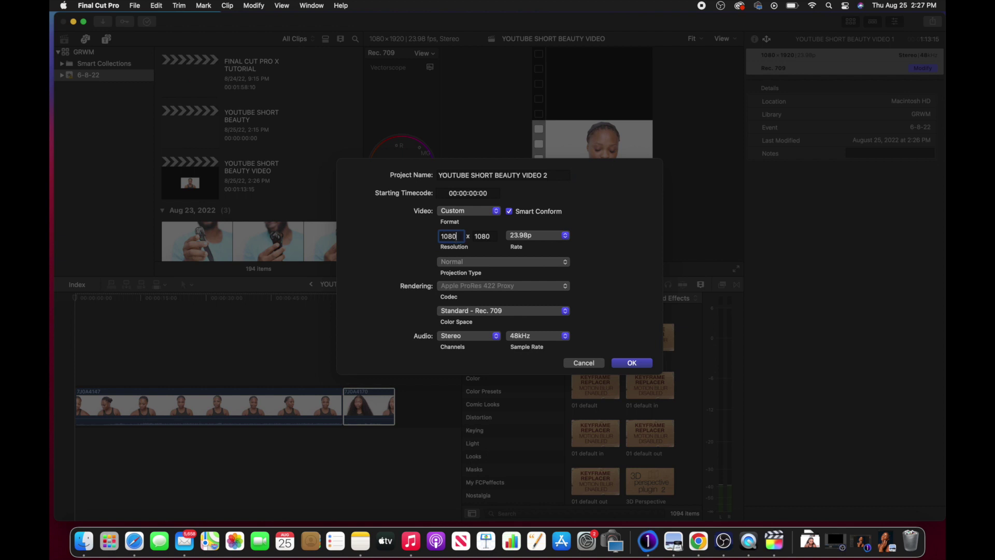
click(491, 235)
click(634, 363)
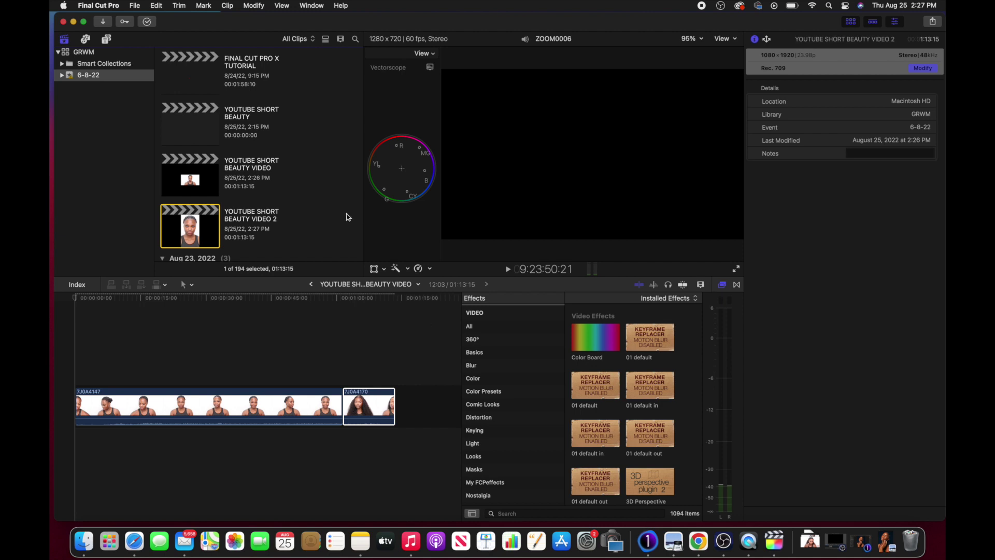
Step: Open the YOUTUBE SHORT BEAUTY VIDEO 2 project and play its first seconds to check the framing
scroll(205, 226, down, 2)
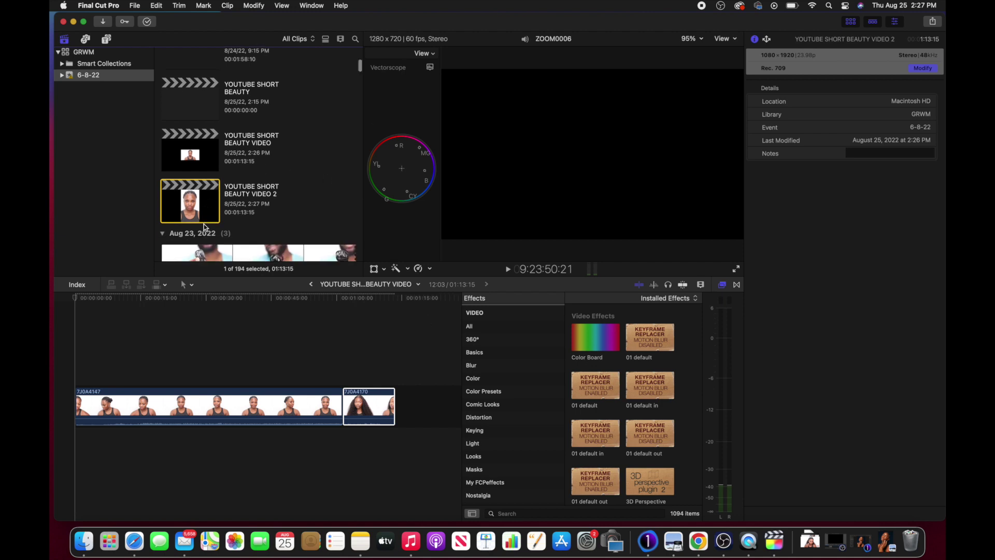
double_click(205, 206)
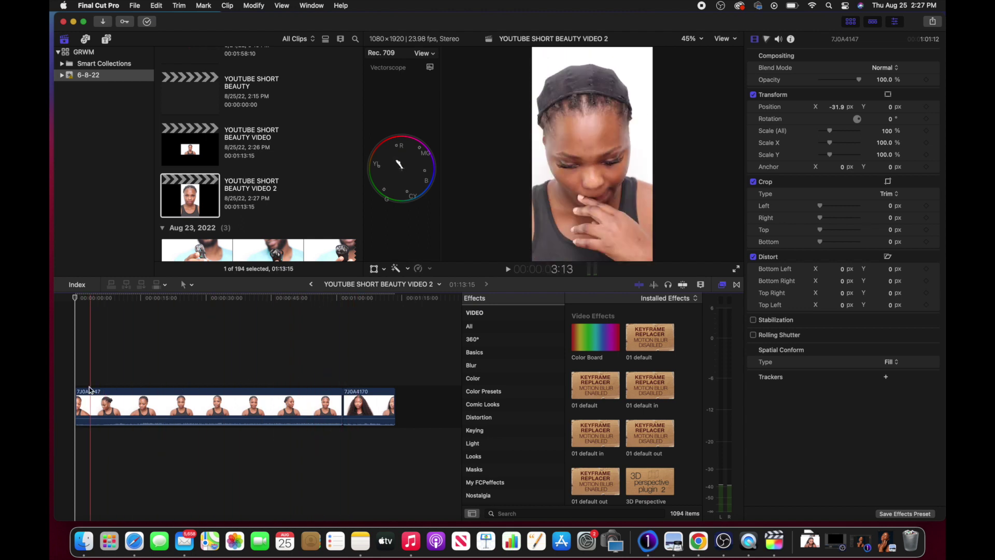
key(space)
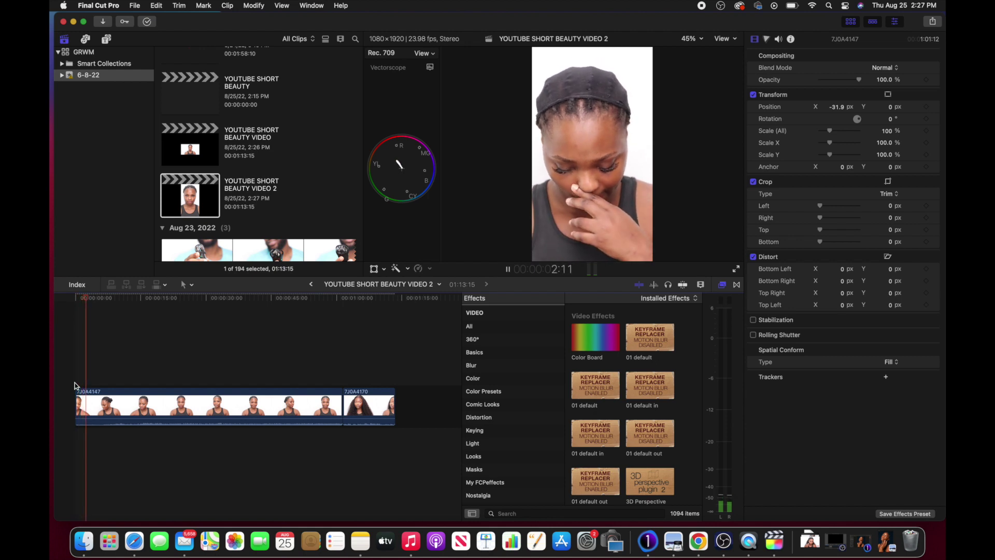
key(space)
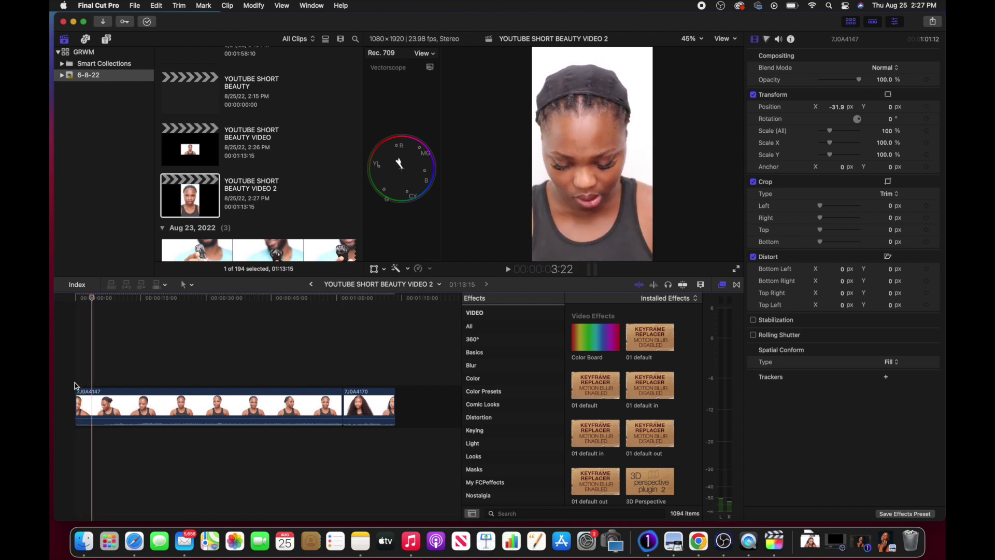
Step: Split clip 7J0A4147 at about 23:19 and delete the part before the cut
key(b)
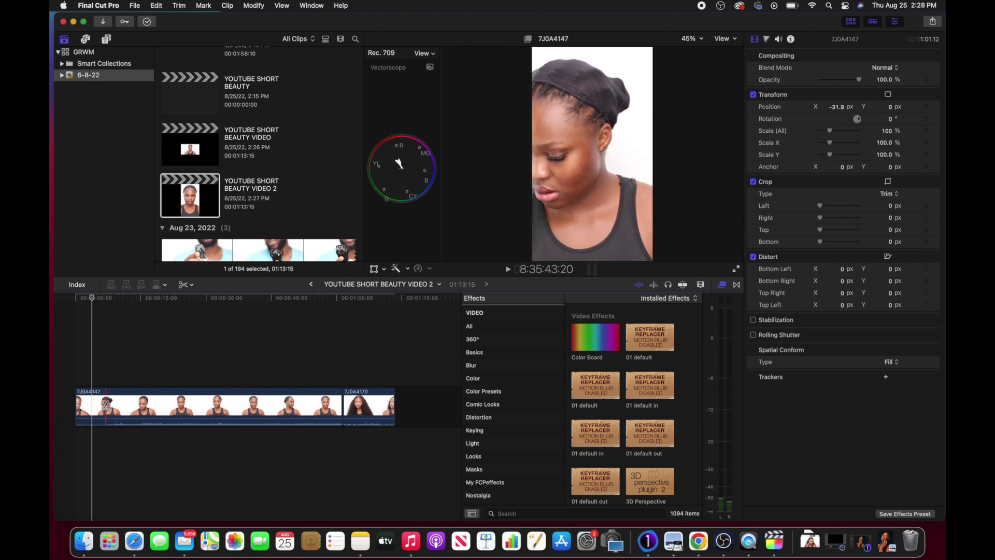
click(179, 411)
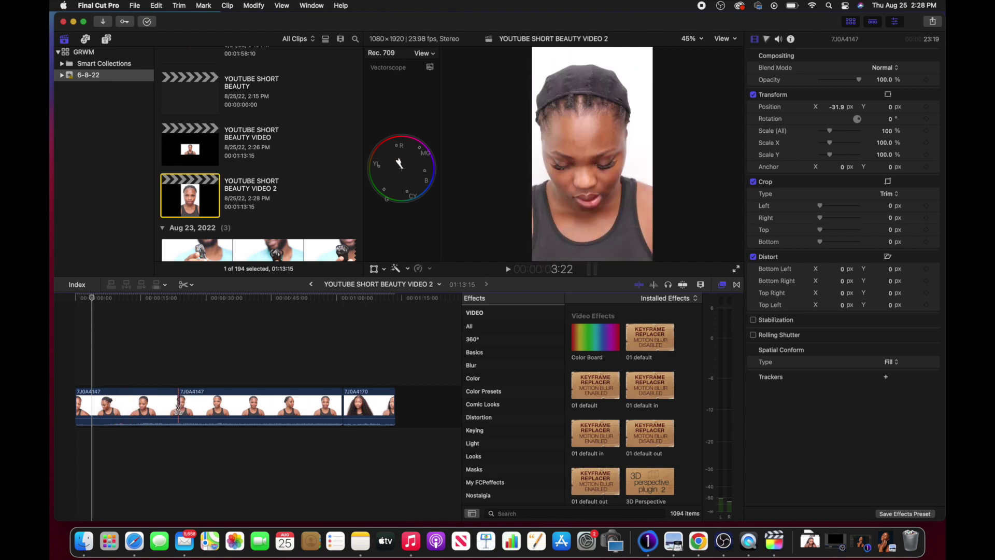
key(a)
click(164, 409)
key(Delete)
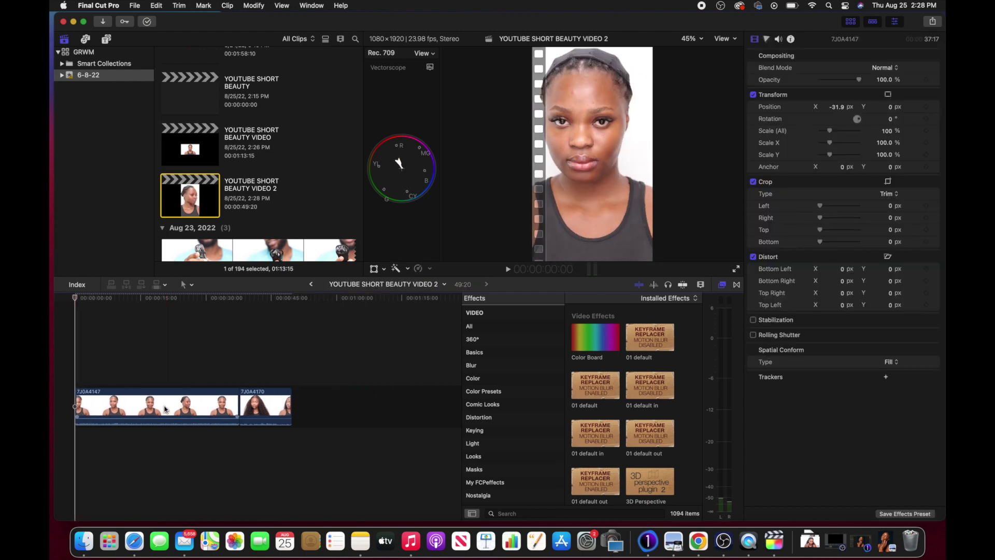
Step: Play the shortened clip 7J0A4147 and trim off everything after about 6:13
key(space)
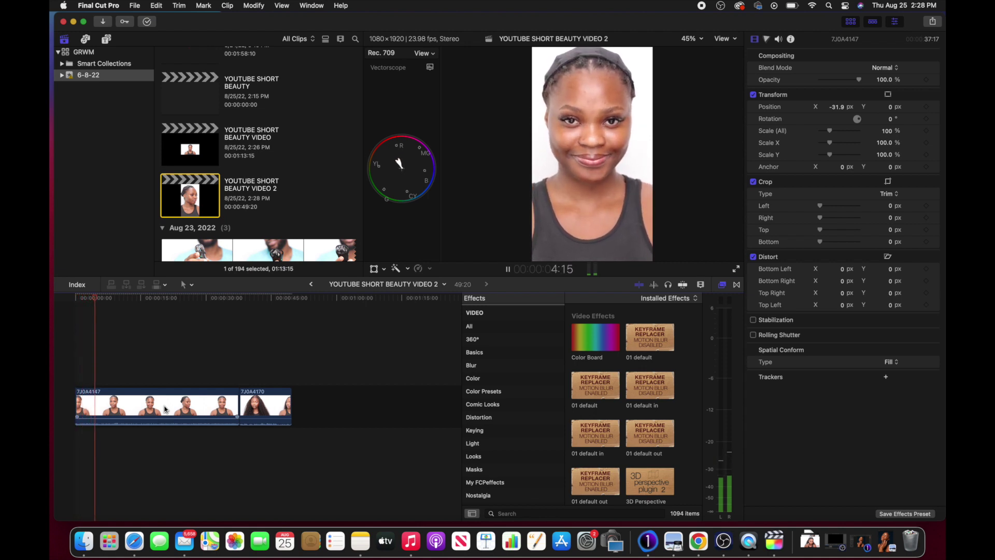
key(space)
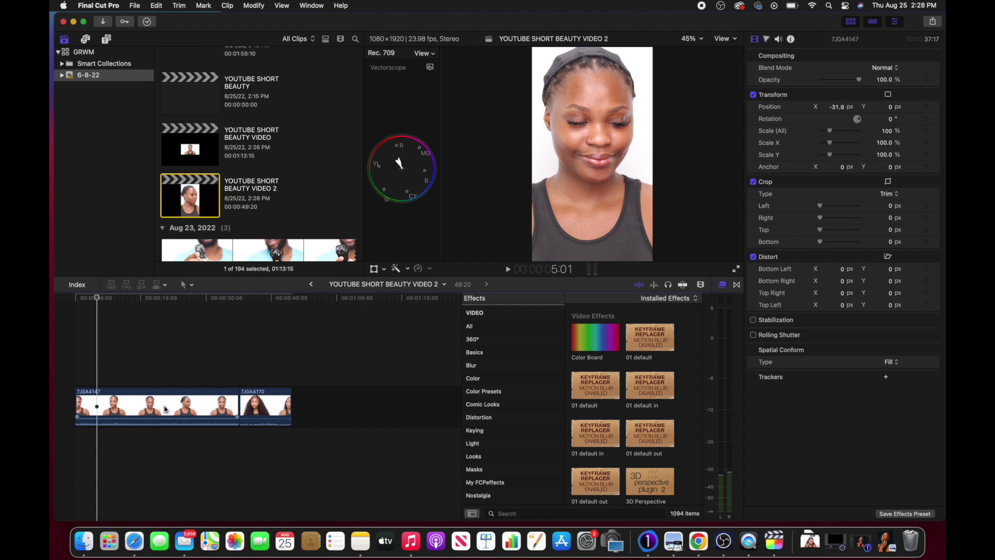
key(space)
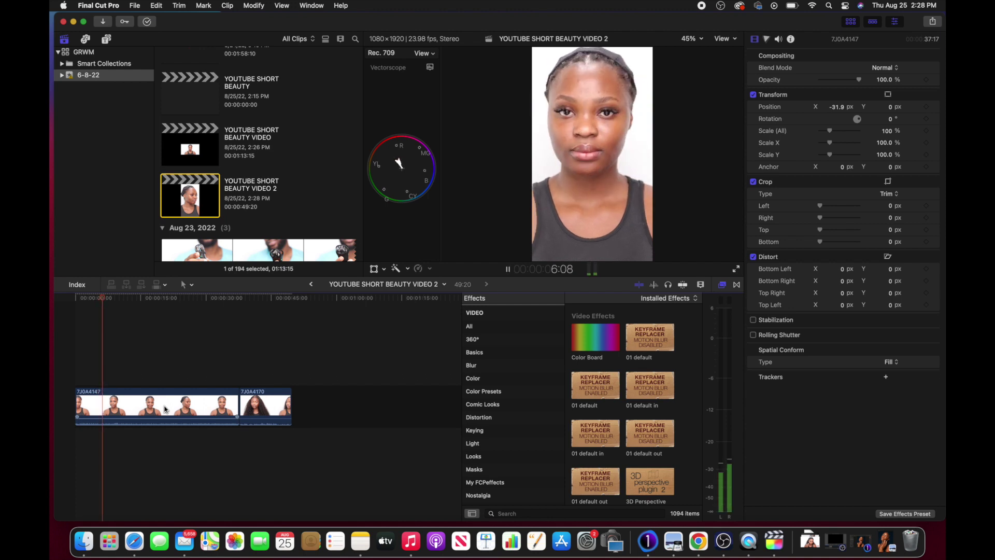
key(alt+])
Step: Try repositioning clip 7J0A4170 with Transform to about X -518 px, Y -21 px
click(373, 269)
drag(570, 155, 537, 158)
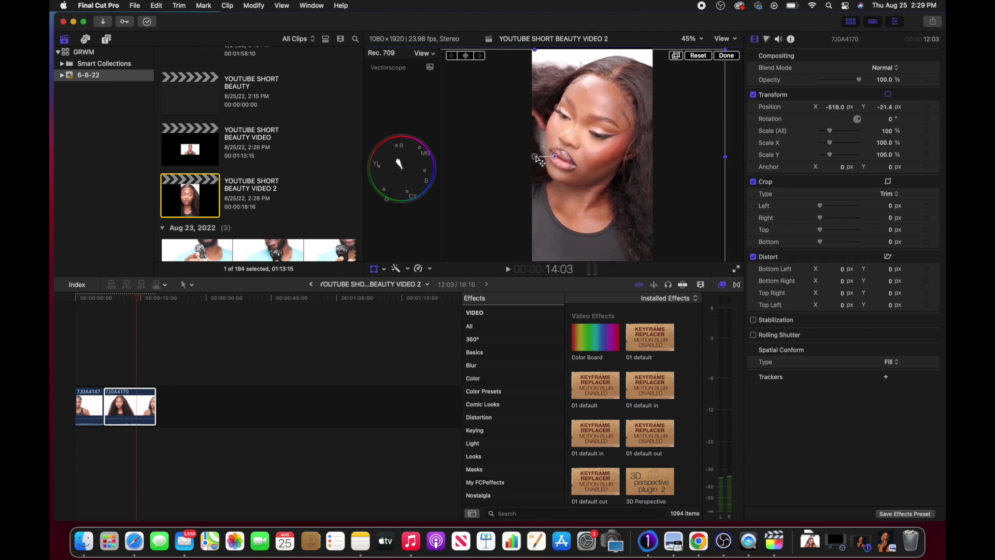
click(374, 268)
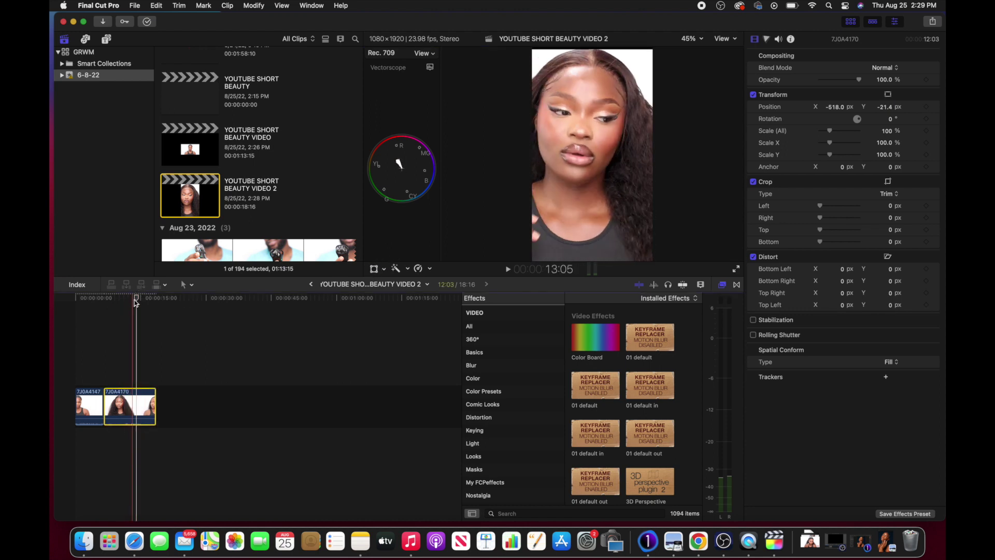
Step: Play the sequence from its start, and split off and delete the first 2:10 of clip 7J0A4170
click(78, 323)
key(space)
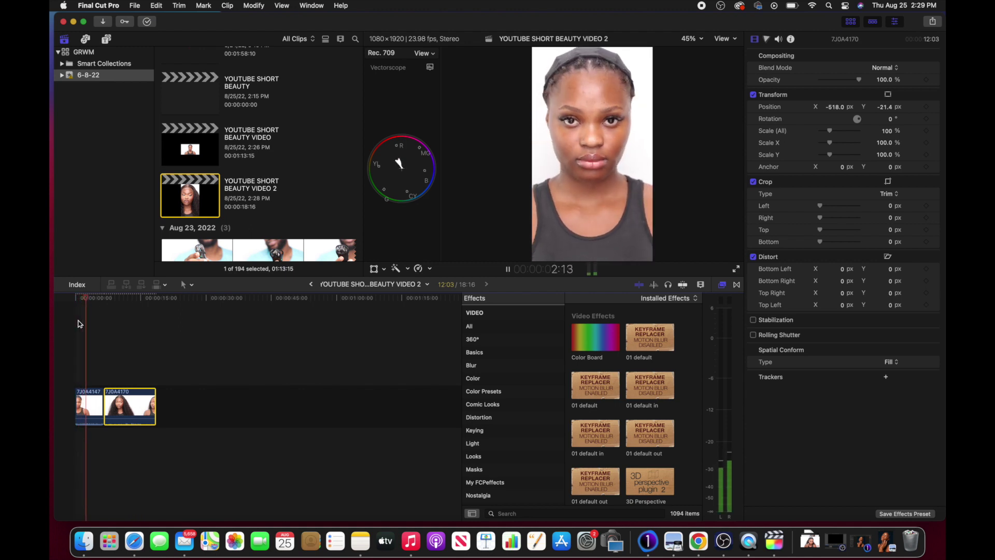
key(b)
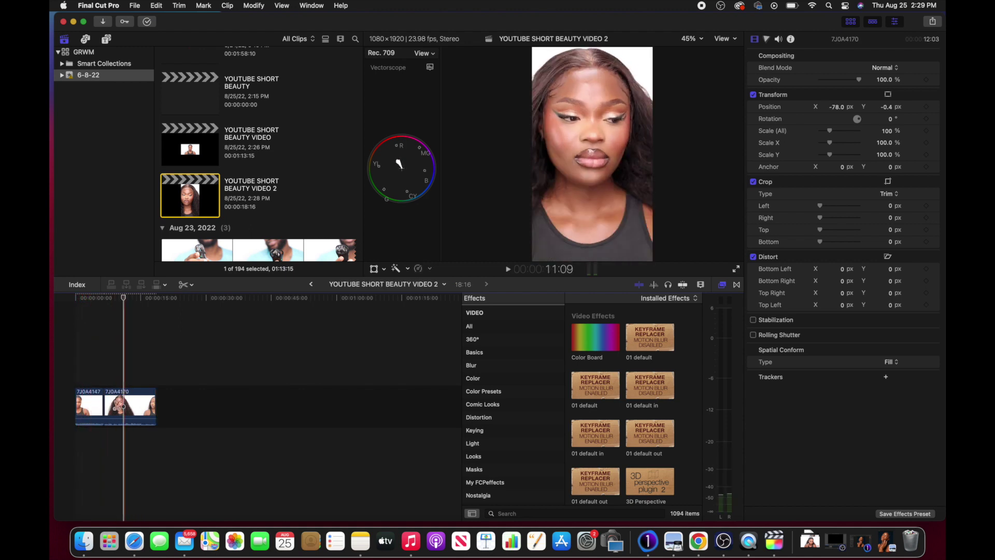
key(space)
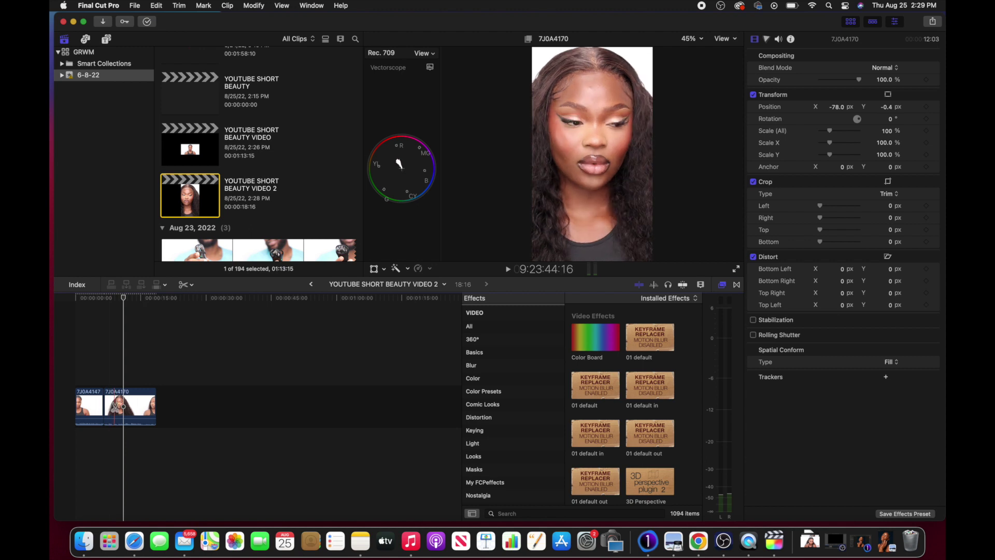
click(114, 407)
key(a)
click(109, 408)
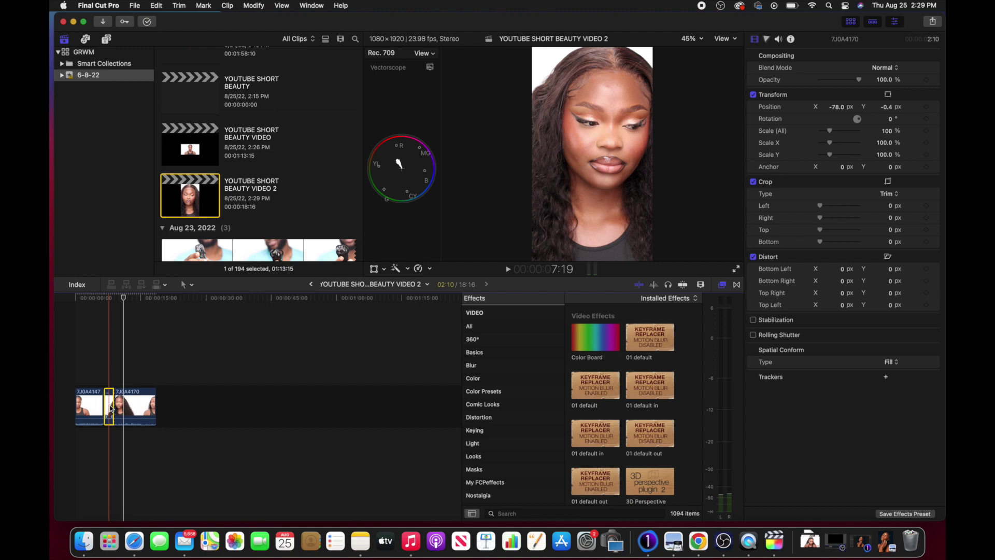
key(Delete)
Step: Split clip 7J0A4170 at about 13:13 in the timeline and delete the remainder after the cut
key(b)
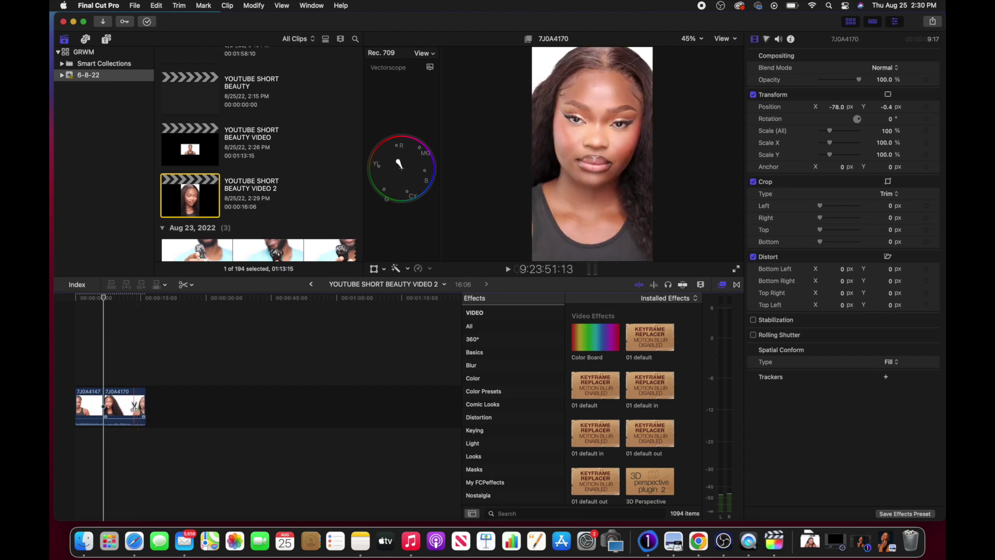
click(134, 406)
key(a)
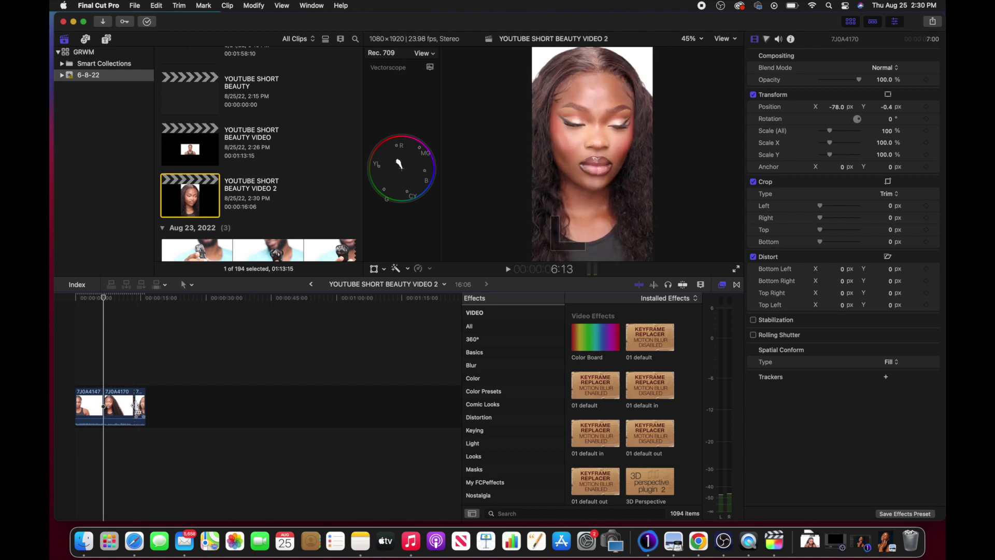
click(144, 401)
key(Delete)
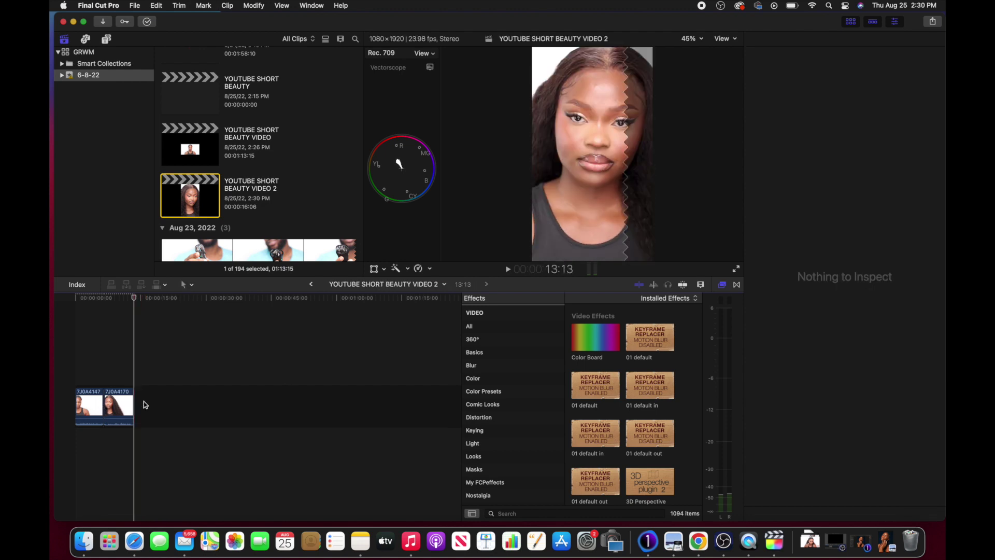
Step: Add a Cross Dissolve transition between clips 7J0A4147 and 7J0A4170 and another at the end of 7J0A4170
click(104, 377)
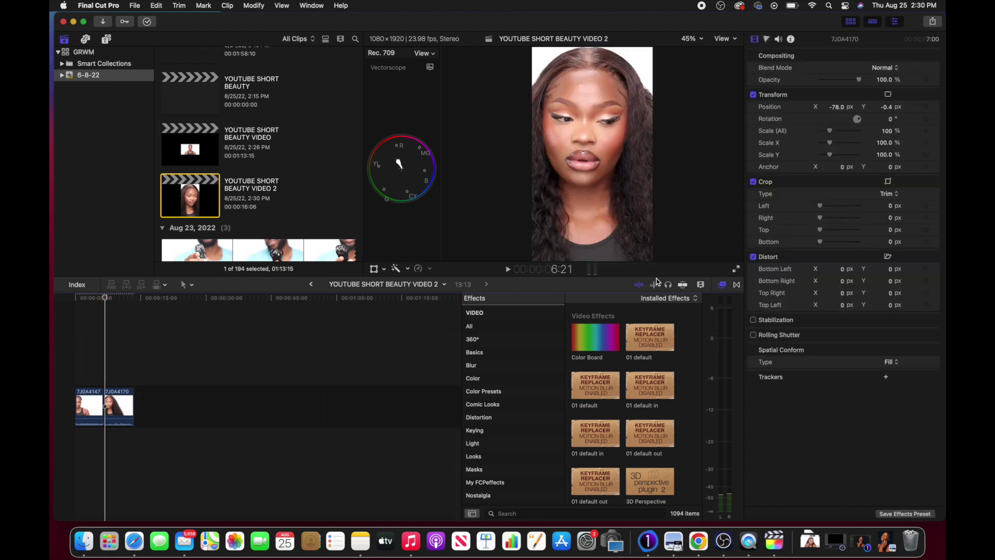
click(737, 285)
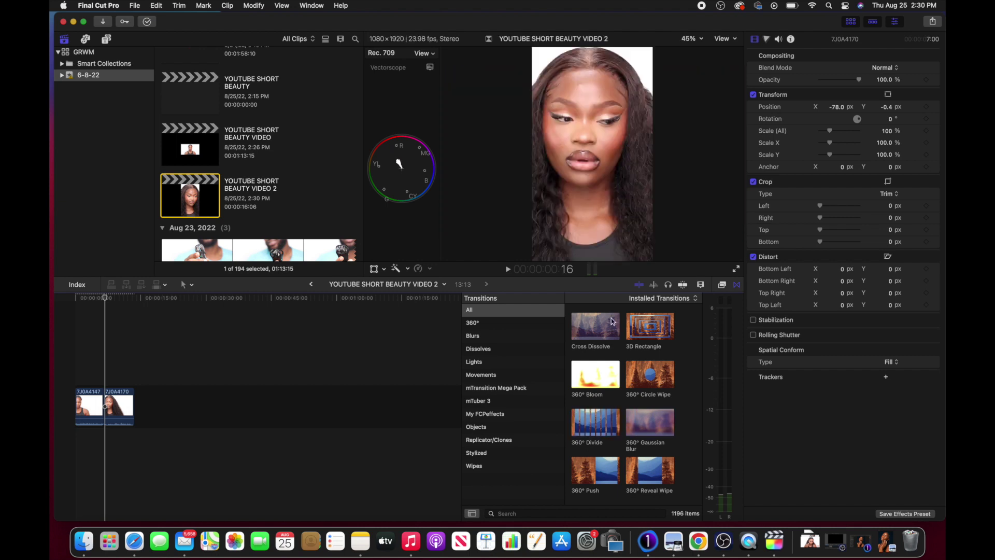
click(601, 331)
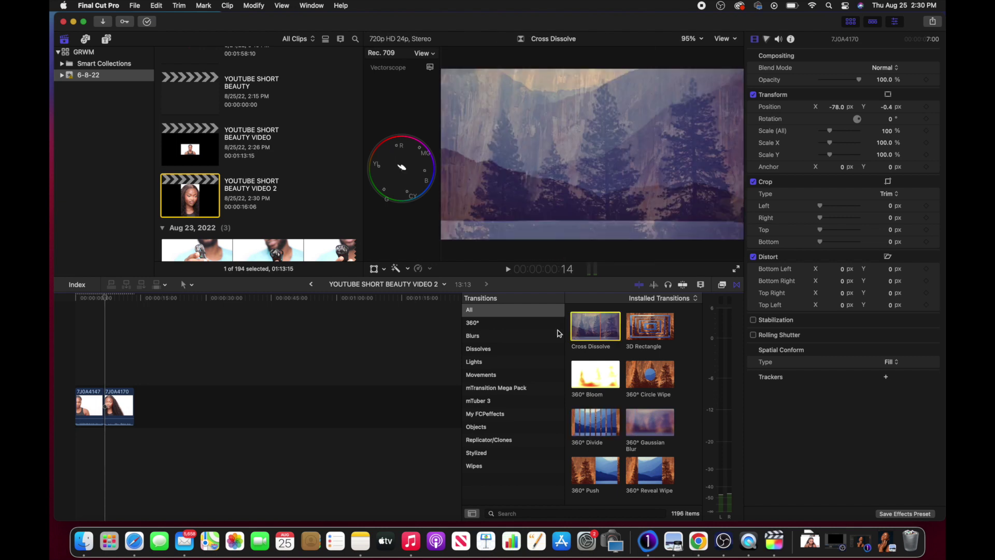
drag(560, 334, 106, 408)
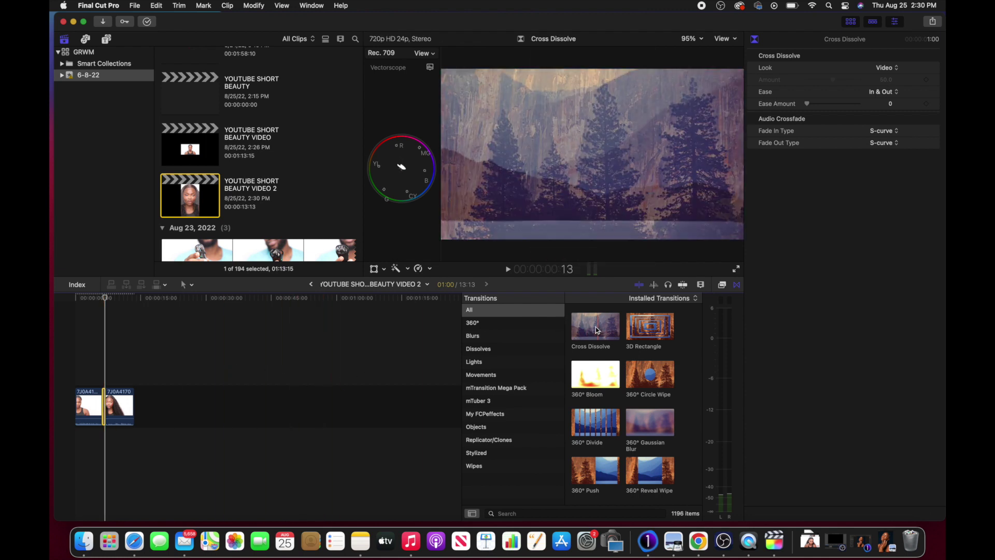
mouse_move(597, 330)
mouse_down()
mouse_move(171, 369)
mouse_move(133, 409)
mouse_up()
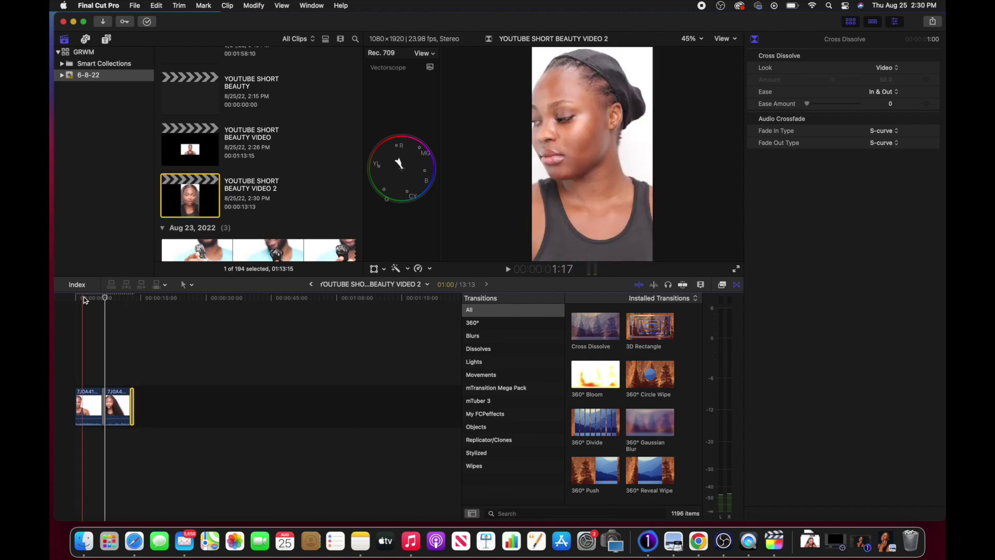
Step: Play the sequence from the start to review the clips with their Cross Dissolve transitions
click(84, 298)
click(73, 303)
key(space)
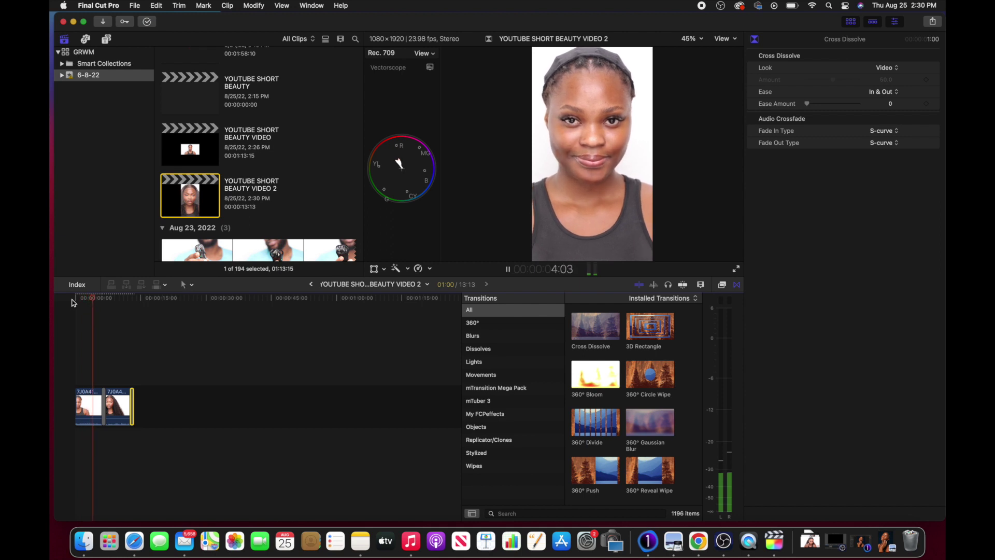
key(space)
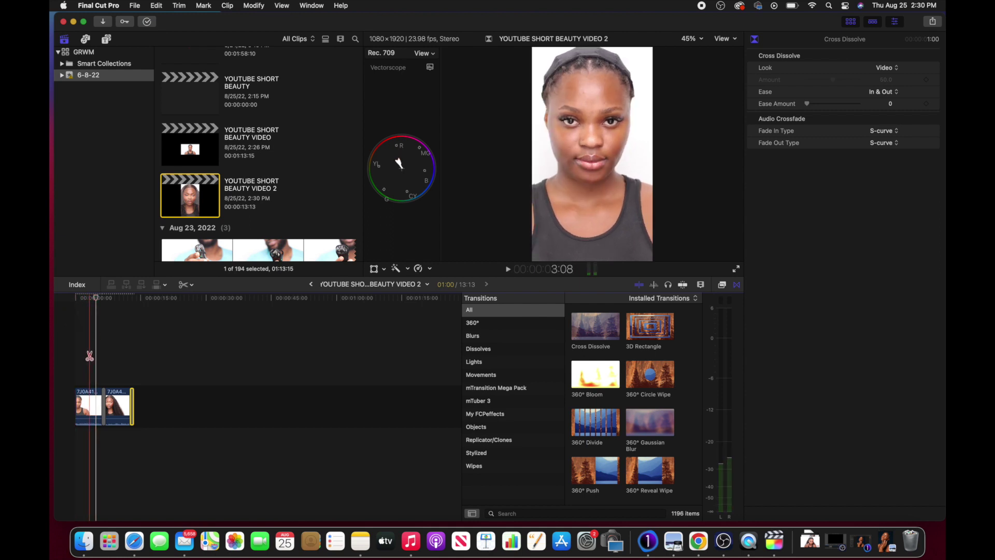
Step: Split clip 7J0A4147 at about 3:00, delete its remainder, and play the shortened sequence from the start
key(b)
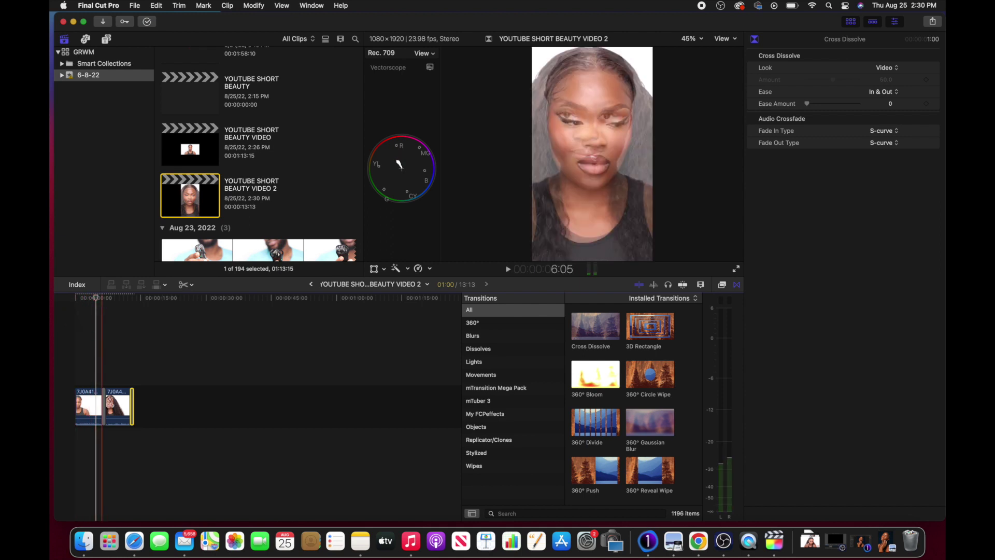
click(87, 410)
key(a)
click(96, 406)
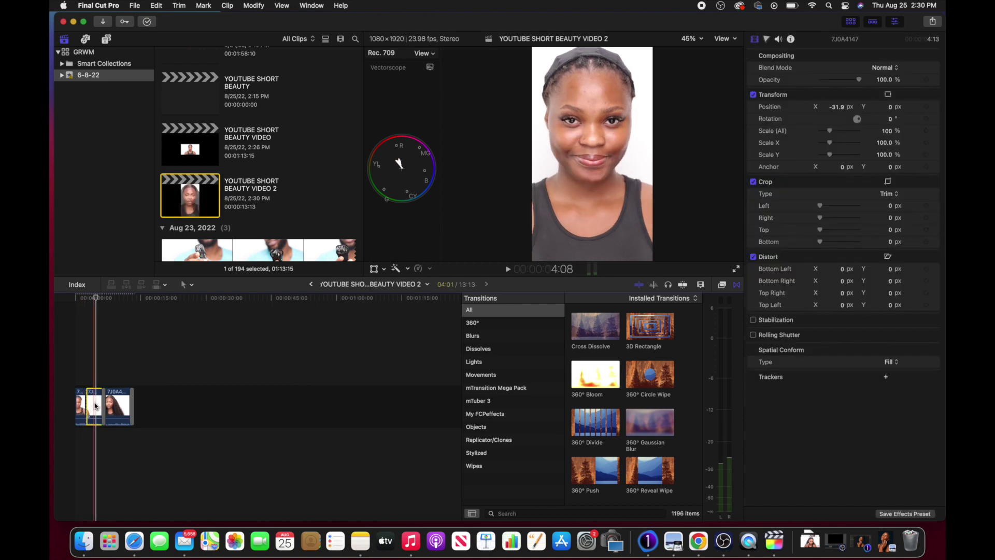
key(Delete)
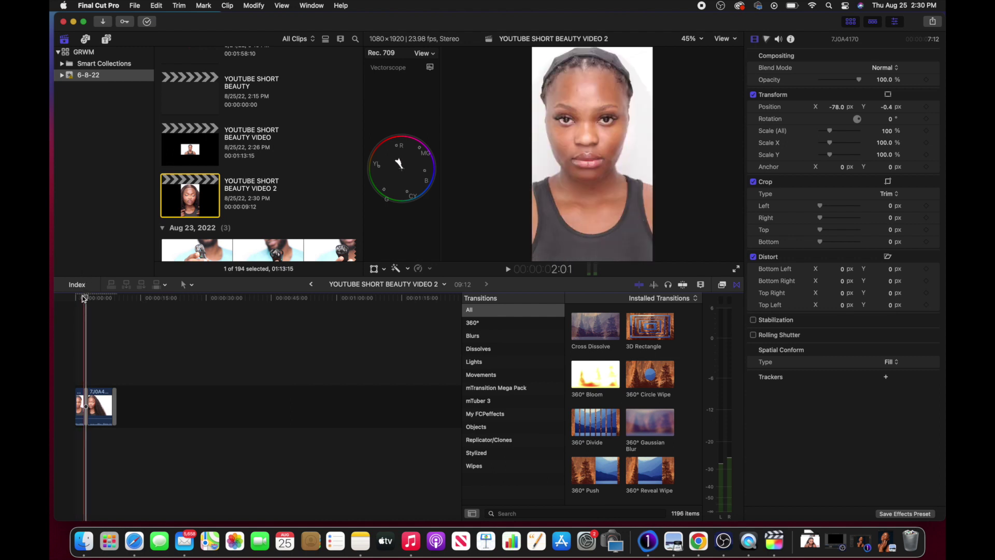
key(space)
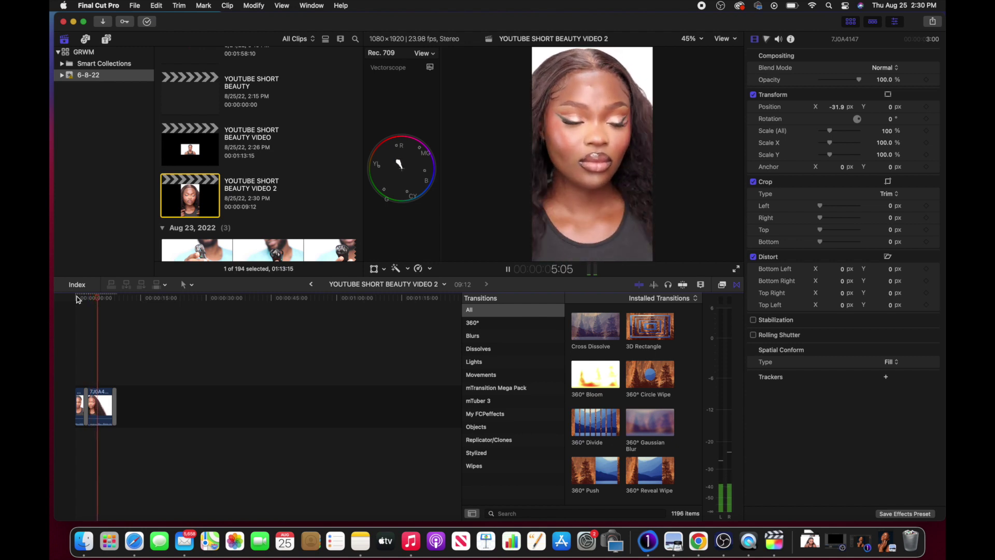
key(space)
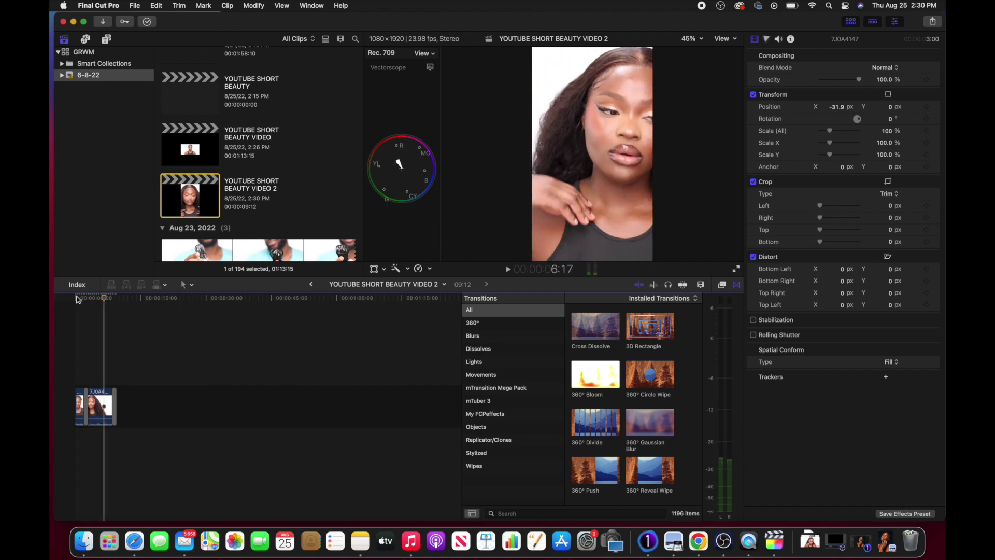
Step: Select every clip in the timeline and lower their audio volume to -∞ dB
key(super+a)
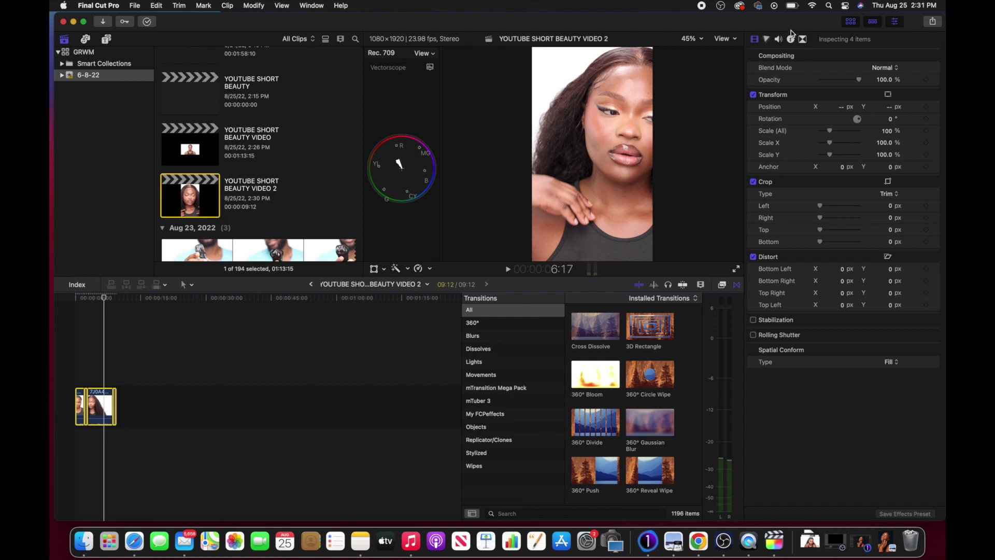
click(779, 40)
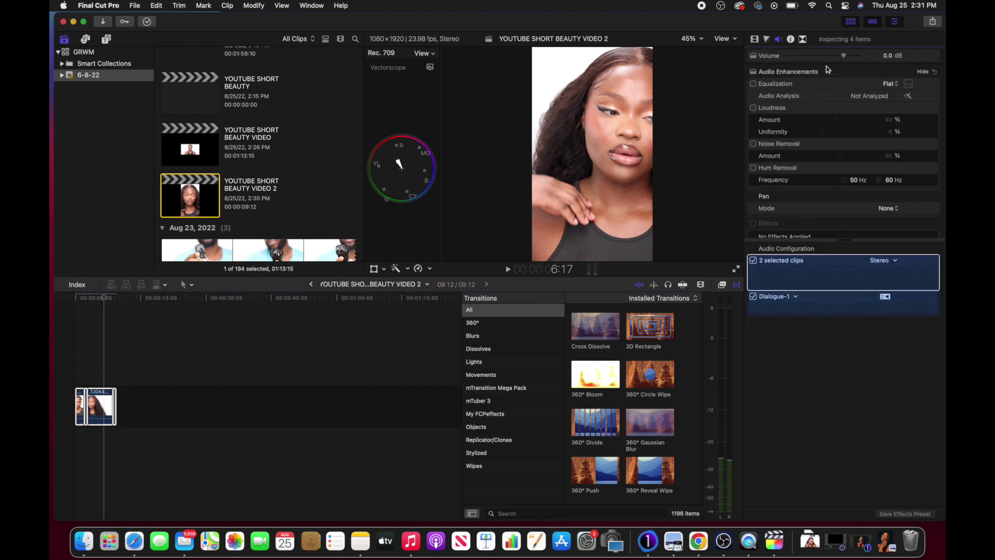
drag(844, 56, 761, 67)
click(160, 369)
Step: Play the silenced sequence from its beginning, scrub around the second clip, and return the playhead to the start
click(74, 348)
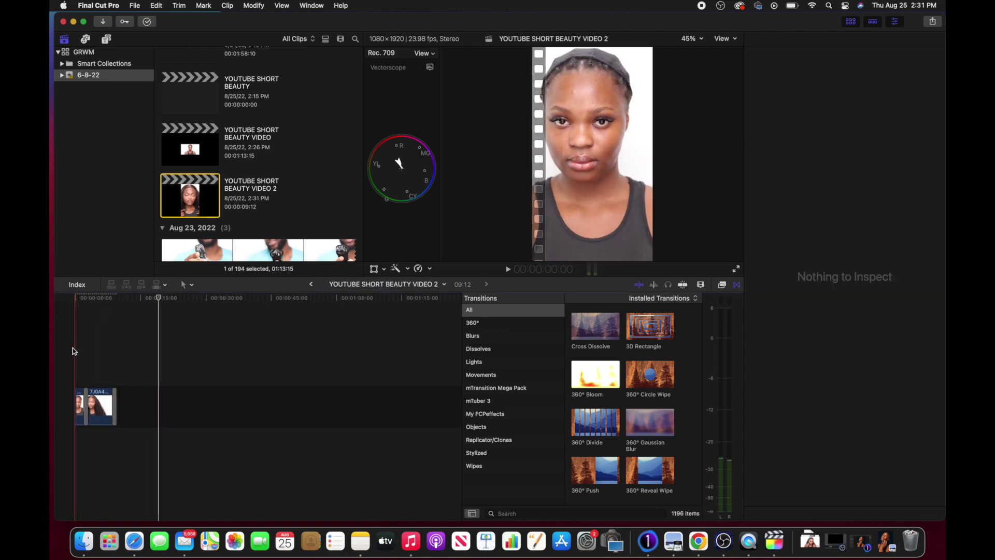
key(space)
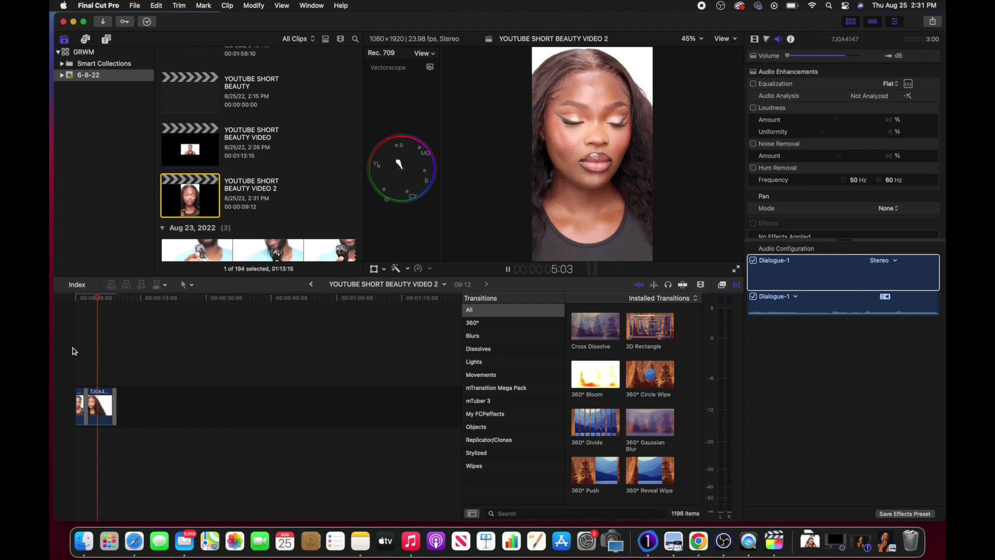
key(space)
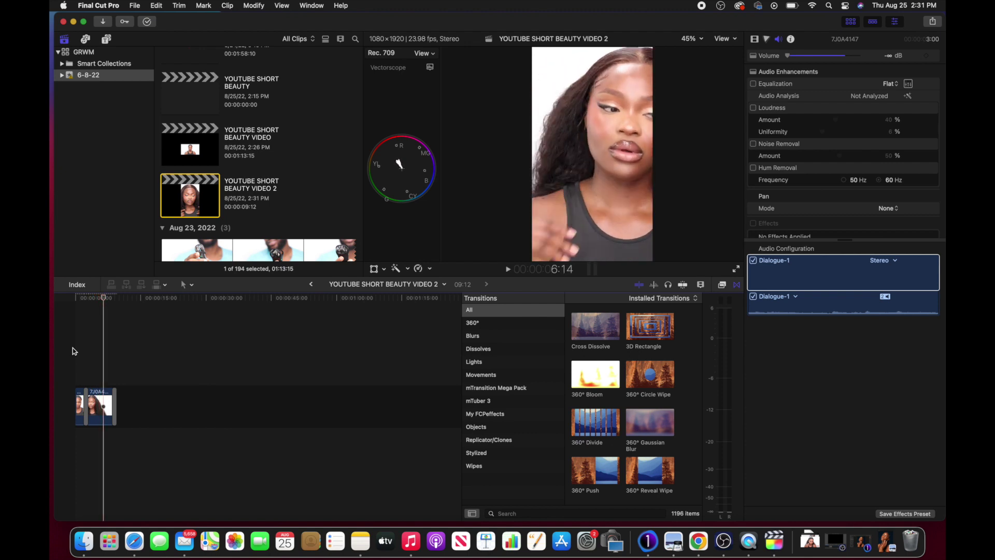
click(101, 301)
mouse_move(102, 297)
mouse_down()
mouse_move(76, 298)
mouse_move(109, 302)
mouse_up()
drag(92, 305, 72, 308)
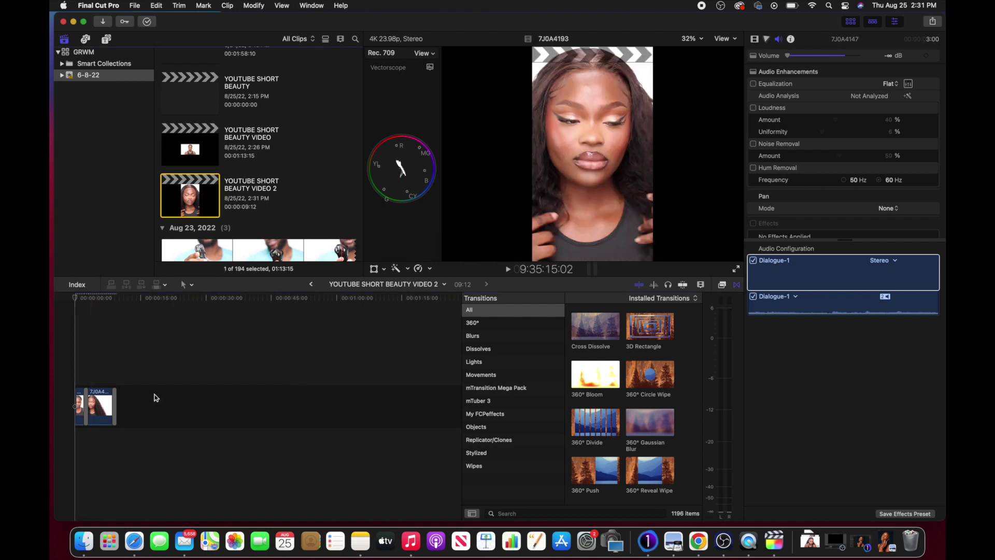
Step: Search the effects for SHARPEN and apply the Sharpen effect to clips 7J0A4147 and 7J0A4170
click(79, 409)
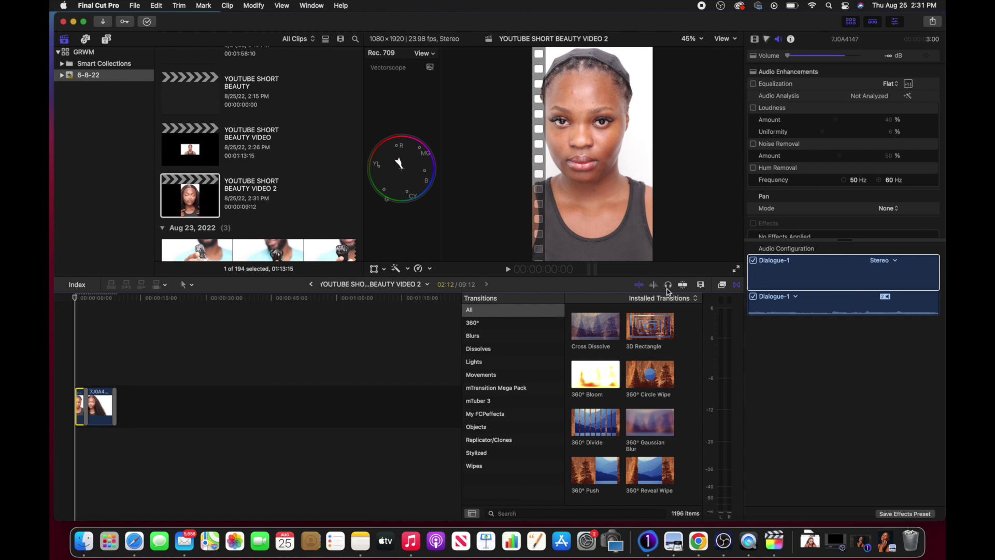
click(722, 284)
click(617, 513)
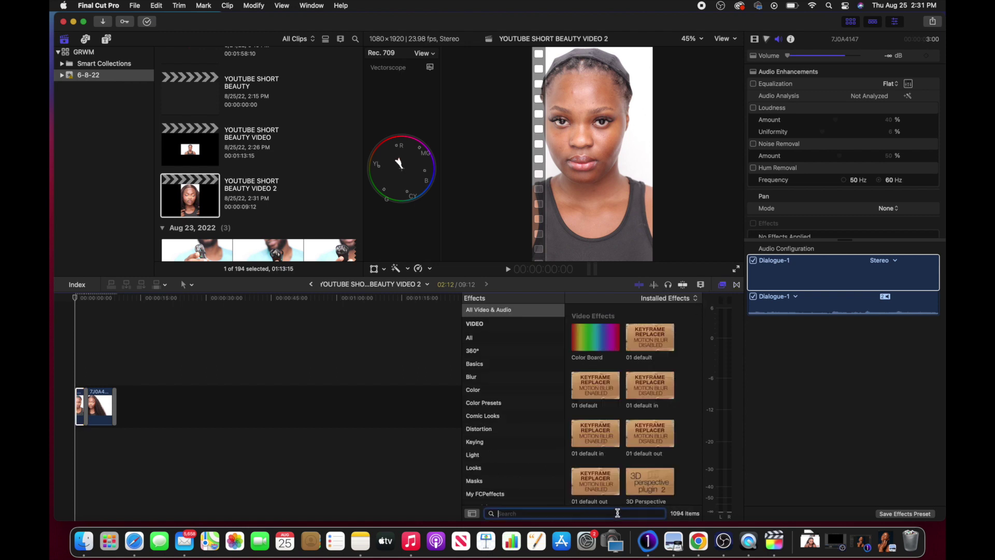
text(SHARPEN)
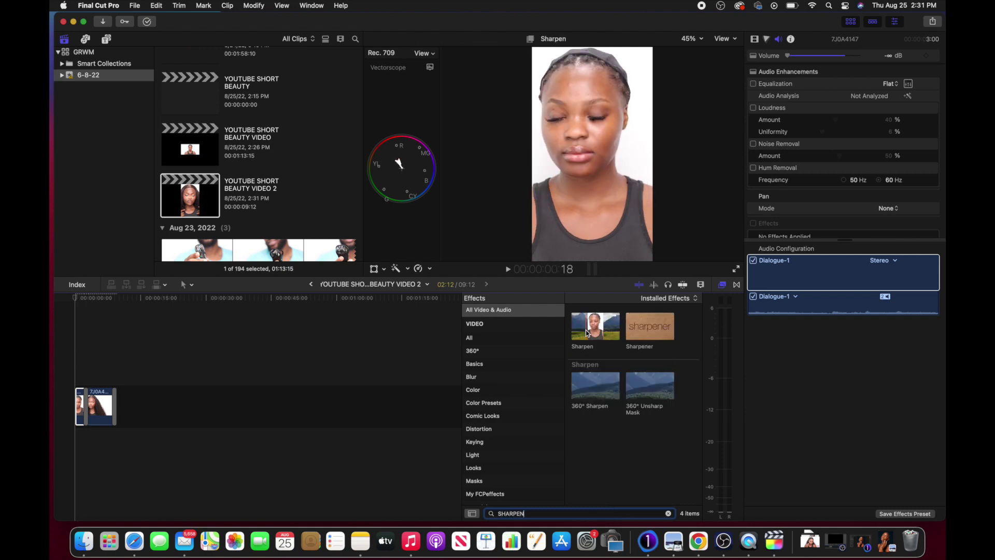
drag(585, 330, 92, 402)
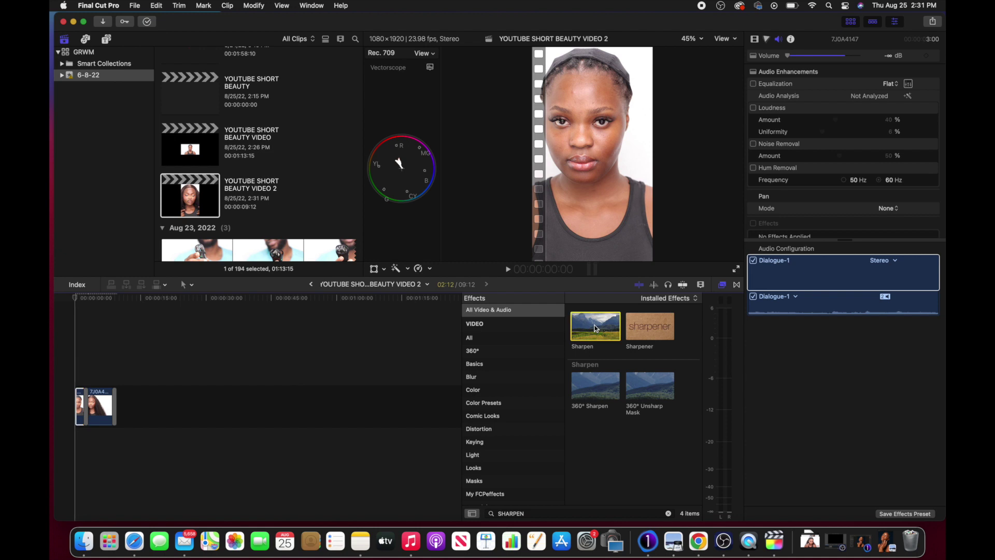
drag(577, 328, 98, 400)
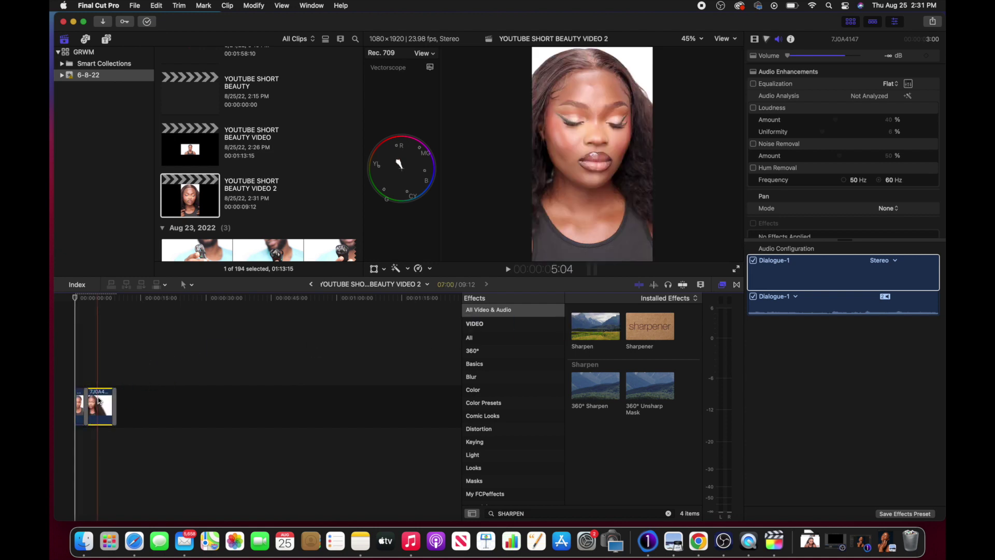
click(73, 375)
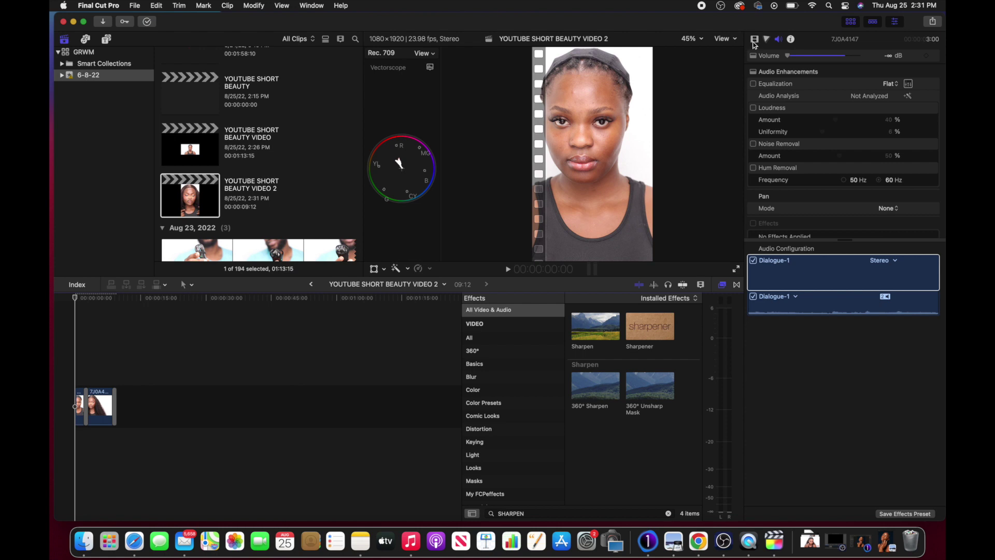
Step: Try Sharpen amounts of 3 and 2 on clip 7J0A4147, and settle on 2.5
click(755, 39)
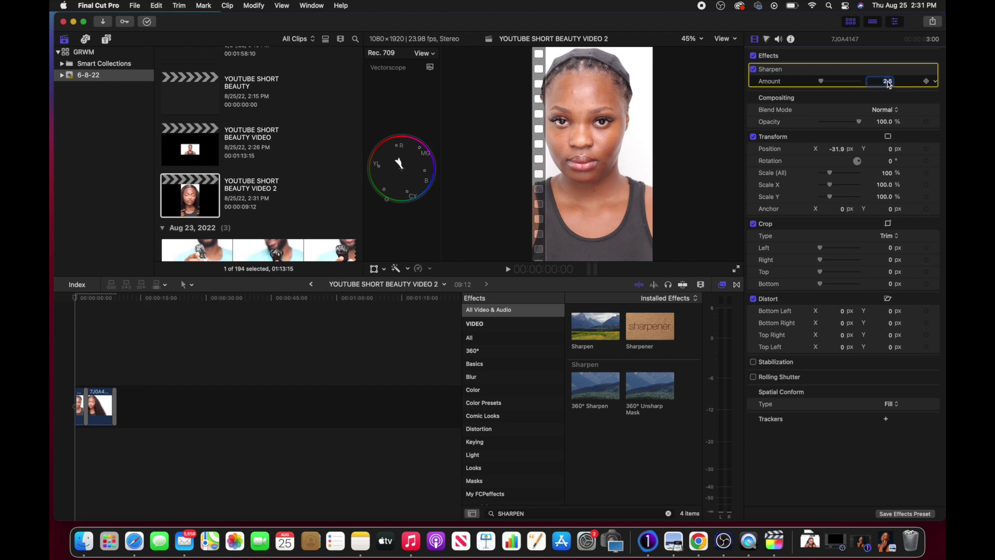
text(3)
key(Return)
text(2)
click(875, 85)
Step: Search the effects for CRISP and apply Crisp Contrast to clips 7J0A4147 and 7J0A4170
click(670, 513)
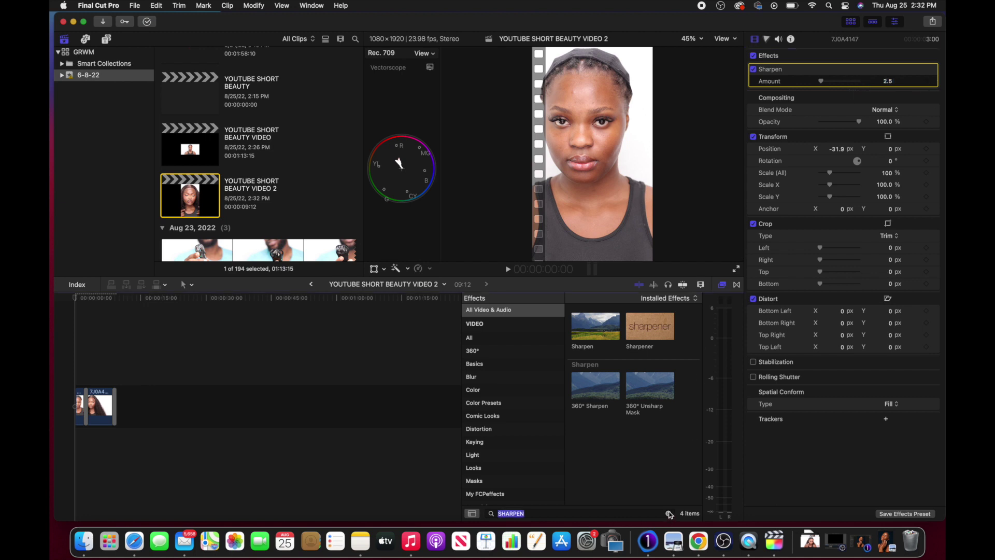
key(BackSpace)
text(cRISP)
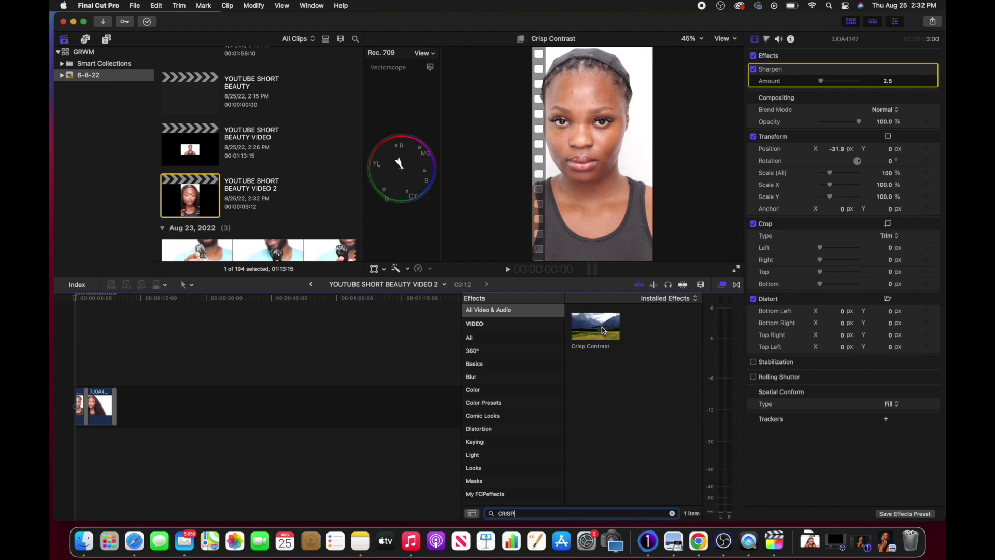
drag(577, 333, 79, 408)
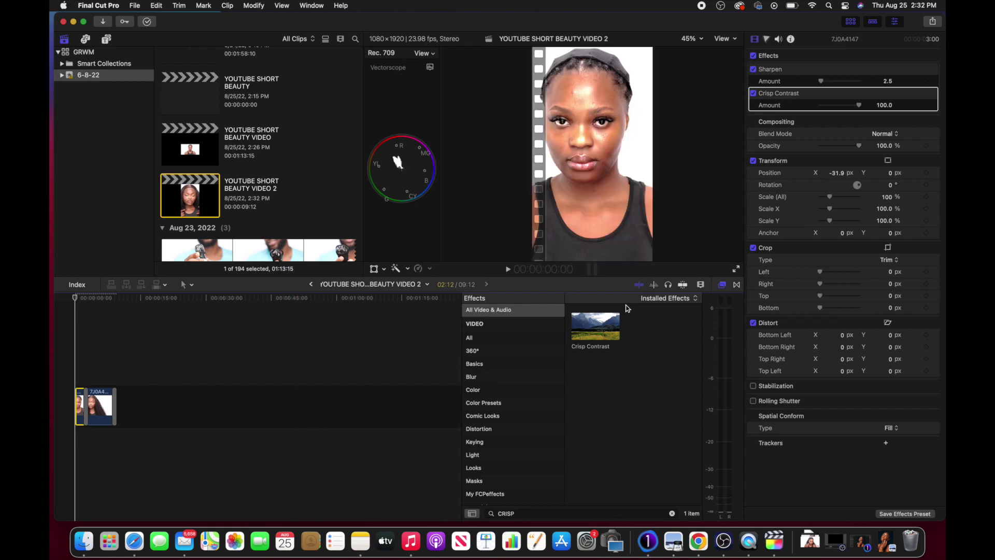
drag(595, 328, 101, 395)
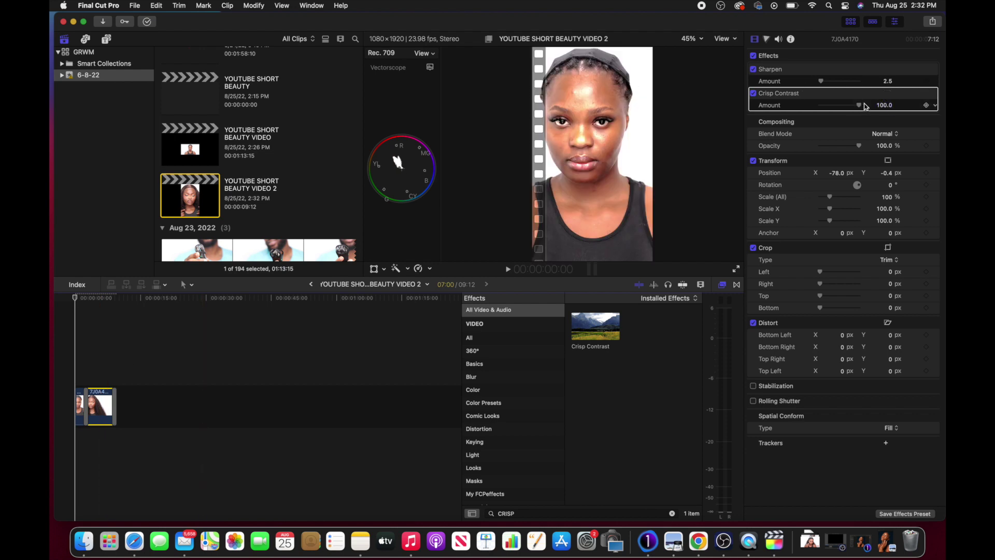
Step: Set the Crisp Contrast amount to 3 on clip 7J0A4170 and on clip 7J0A4147
click(885, 106)
text(3)
key(Return)
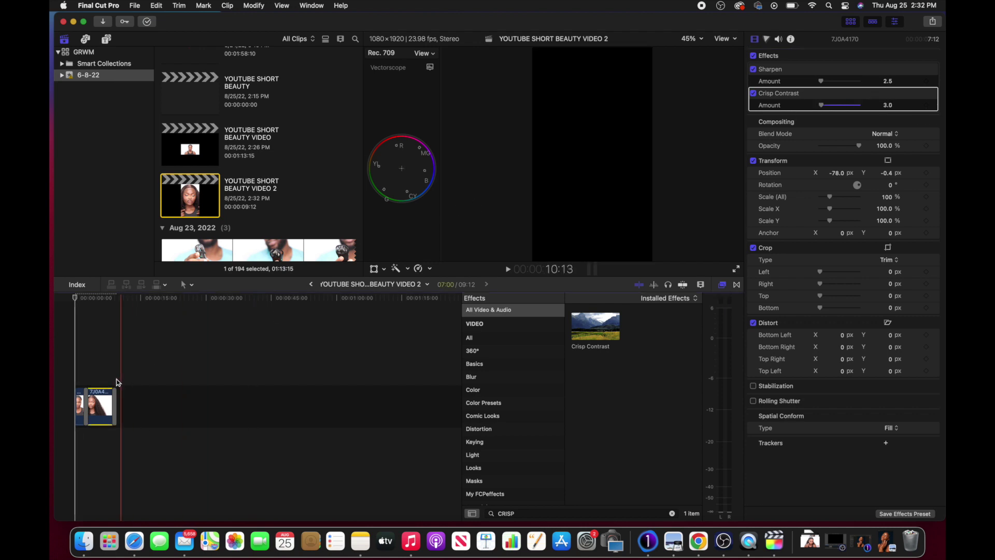
click(78, 402)
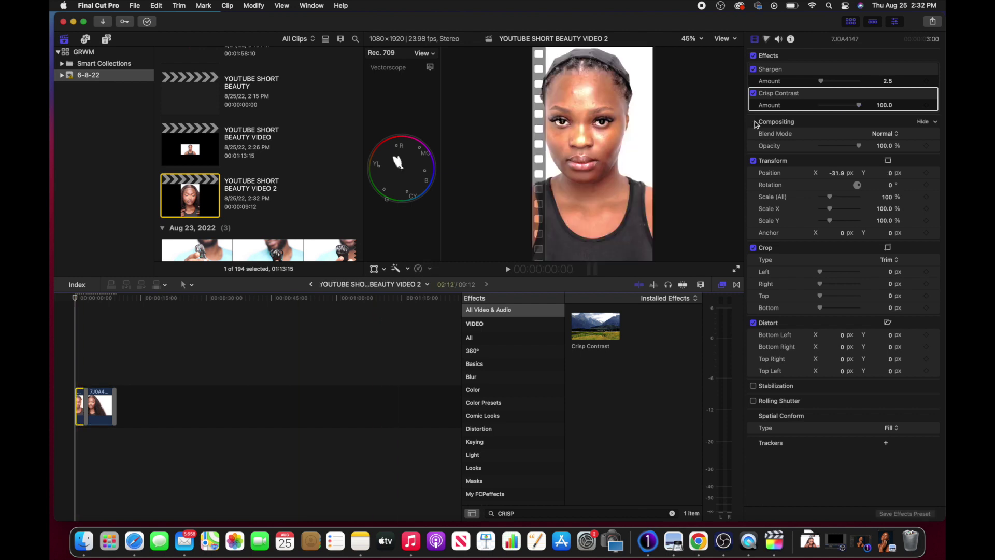
click(888, 106)
text(3)
key(Return)
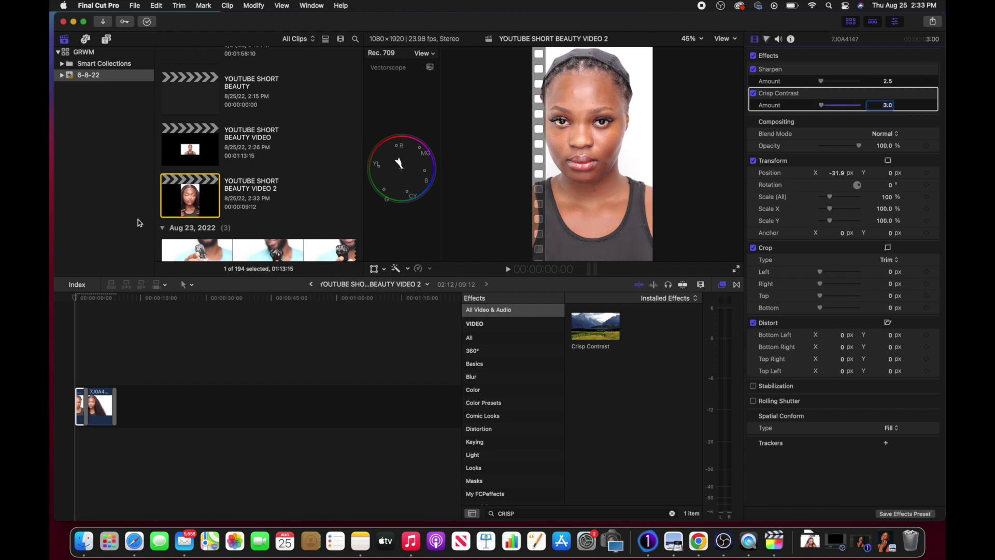
Step: Raise clip 7J0A4147's Color Board saturation to 15% in the midtones, 6% in the shadows and 9% in the highlights
click(672, 513)
text(SATURATION)
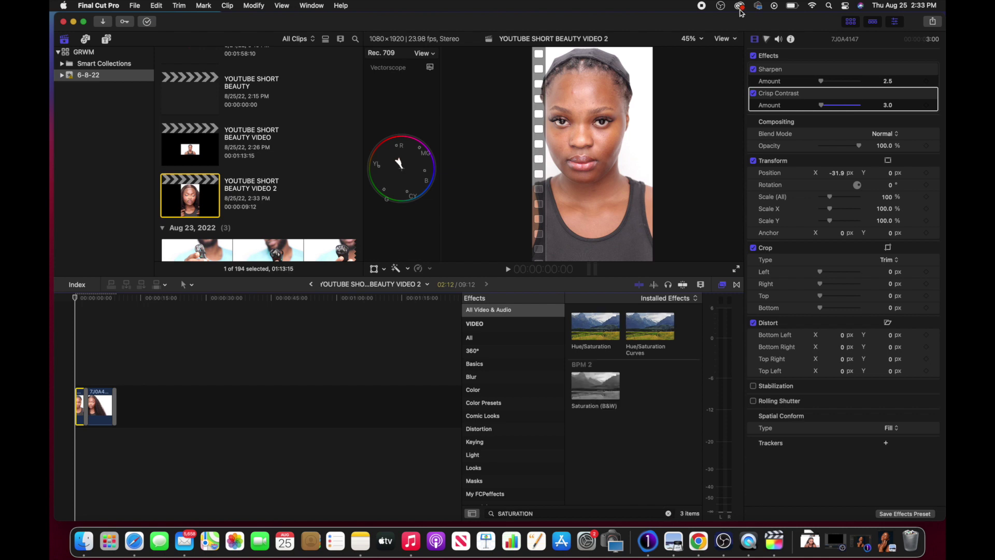
click(768, 38)
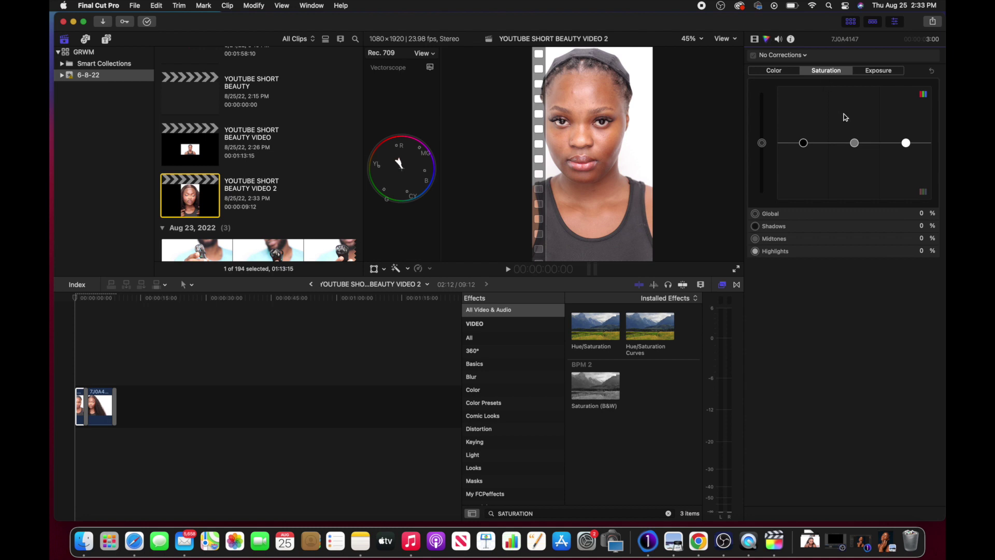
drag(855, 145, 805, 143)
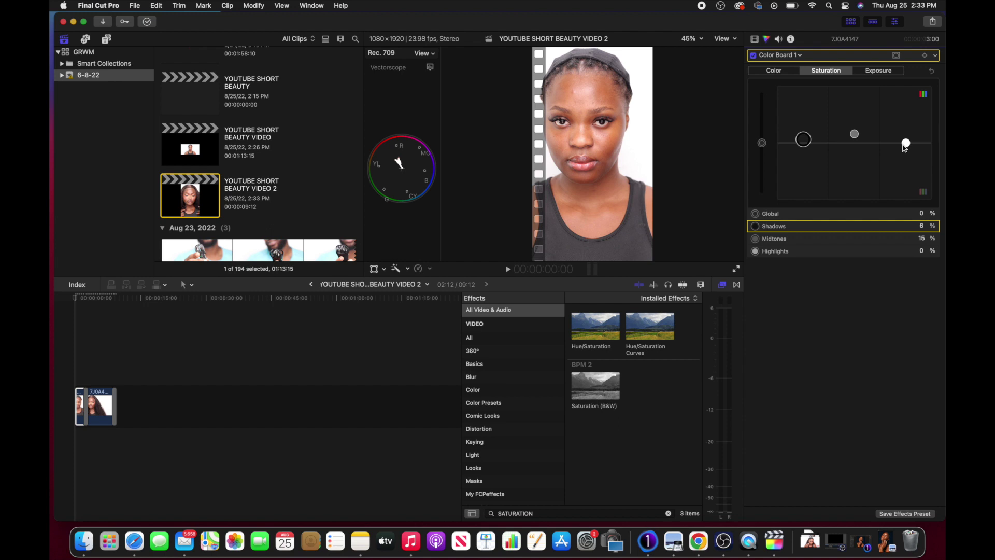
drag(906, 143, 907, 138)
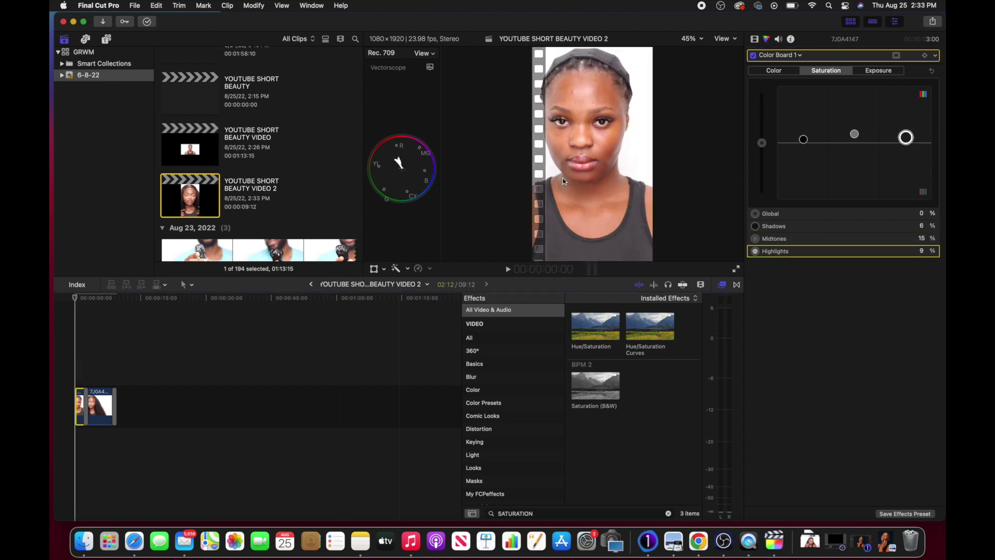
Step: Clear the effects search and review clip 7J0A4147's applied effects and its Color Board exposure and saturation settings
click(755, 39)
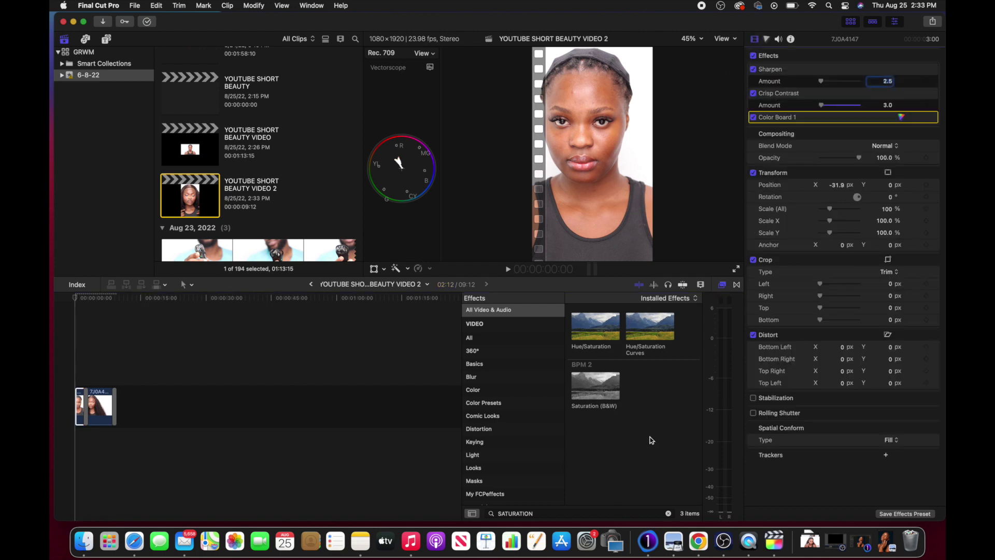
click(668, 514)
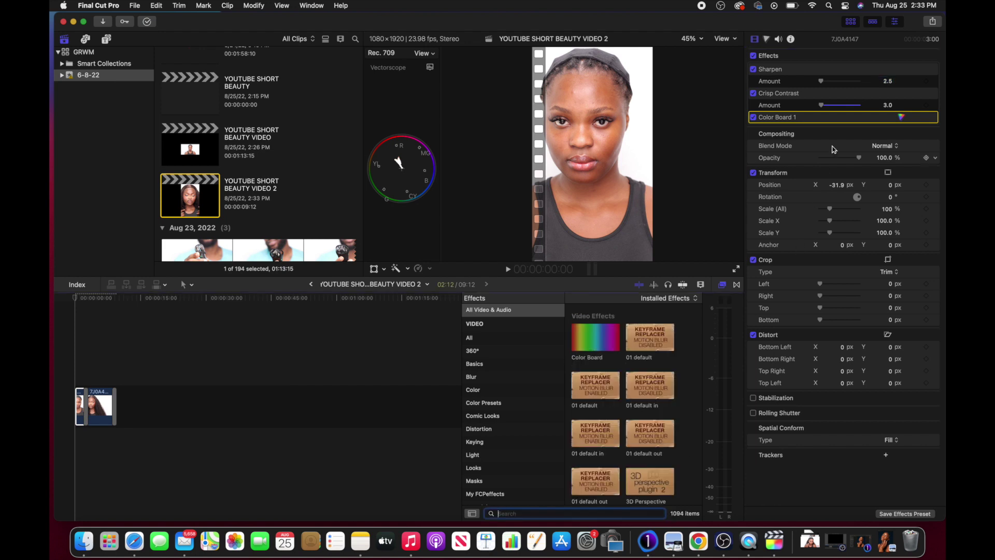
click(900, 118)
click(893, 72)
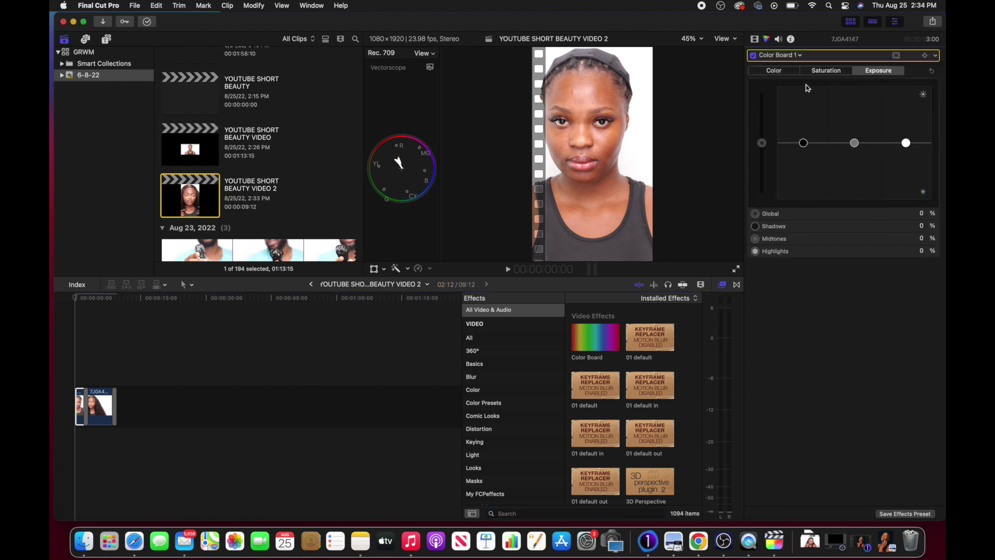
click(821, 72)
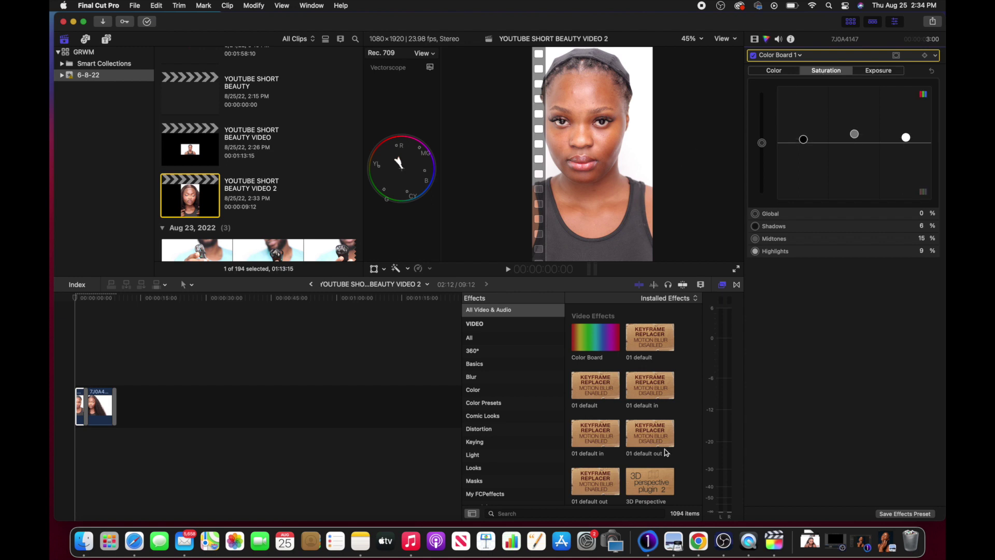
Step: Search the effects for VIBRA and apply the Vibrancy video effect to clip 7J0A4147
click(621, 512)
text(V)
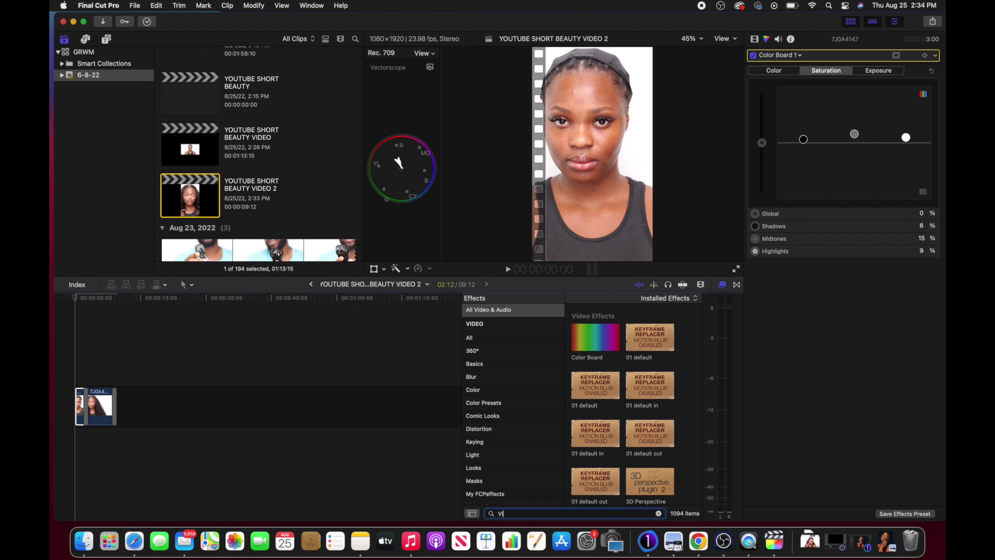
text(IBRA)
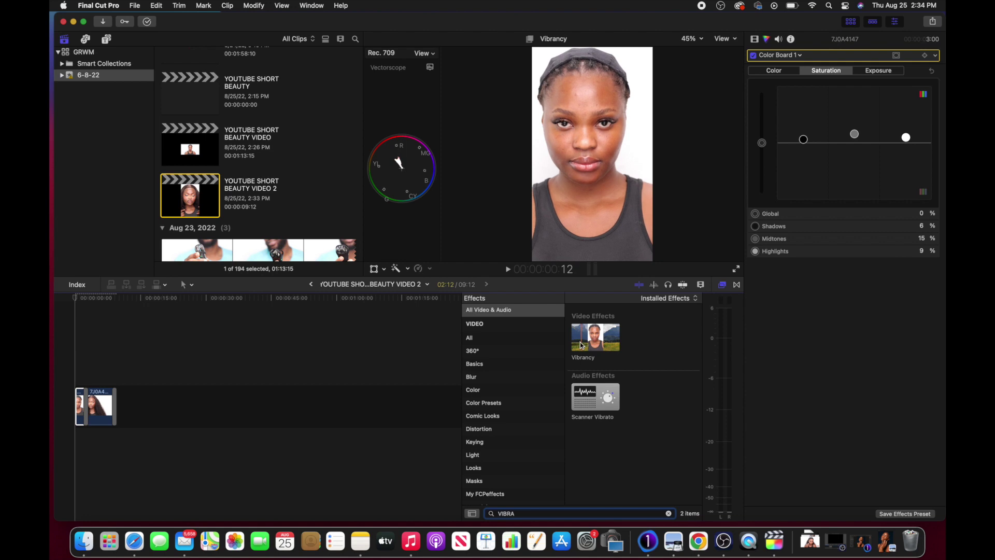
drag(581, 346, 78, 406)
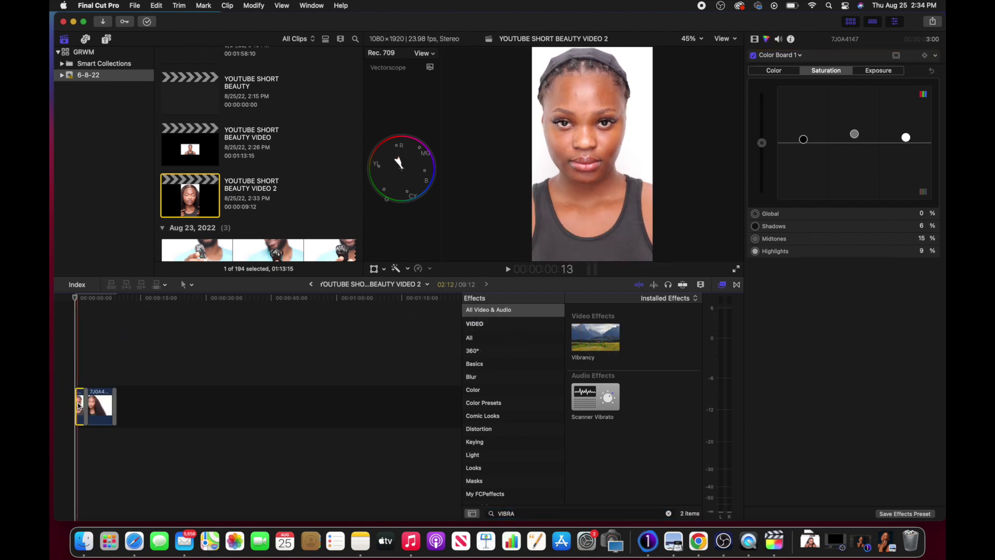
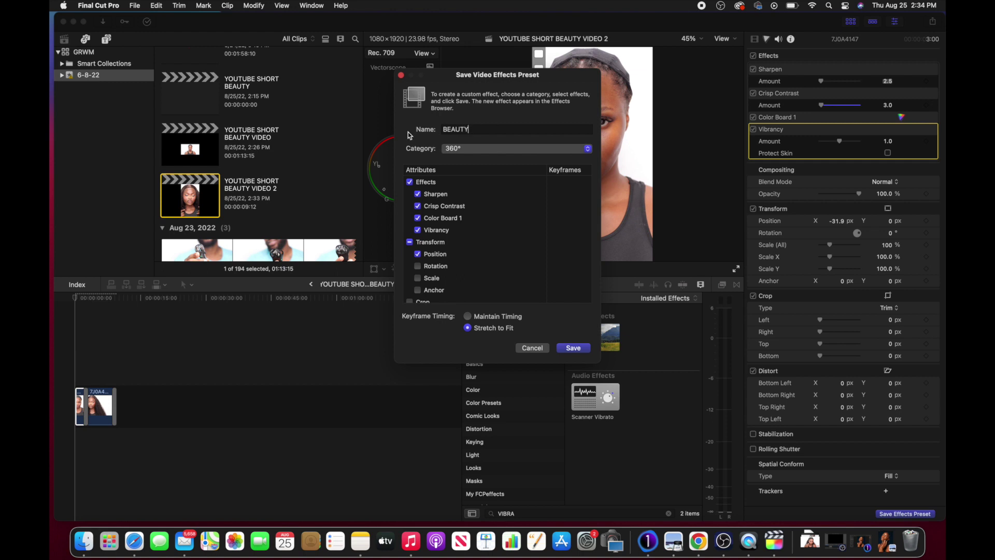
Step: Save the video effects preset BEAUTY with Sharpen, Crisp Contrast and Position excluded
click(418, 194)
click(418, 206)
click(417, 254)
click(573, 348)
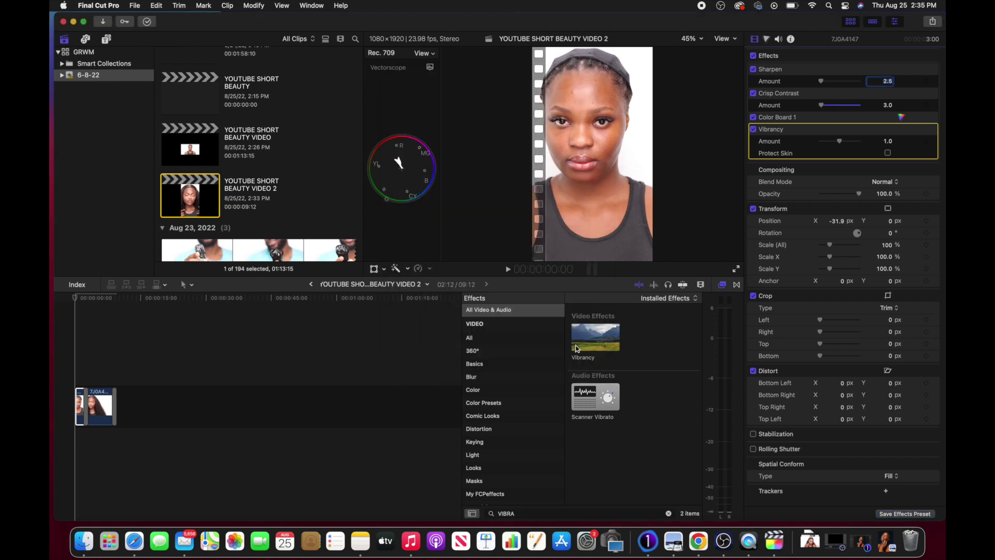
Step: Search the effects for BEAUTY and apply the saved BEAUTY preset to clip 7J0A4170
click(668, 515)
key(BackSpace)
text(BEA)
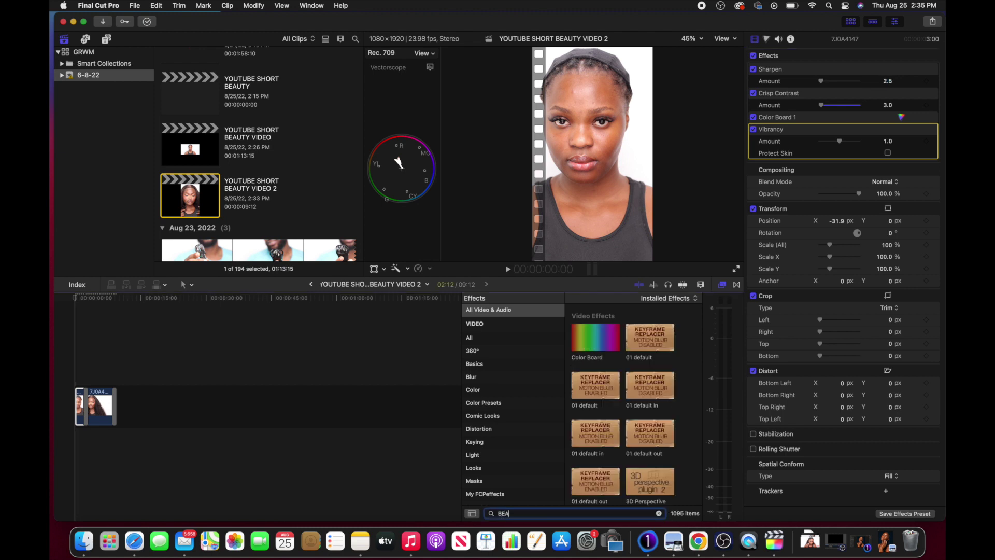
text(UTY)
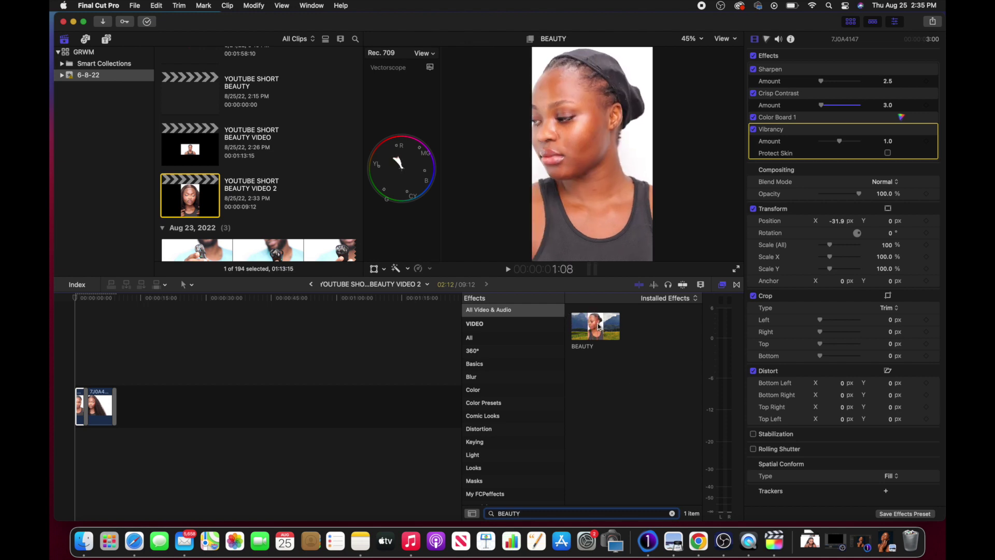
drag(599, 325, 102, 406)
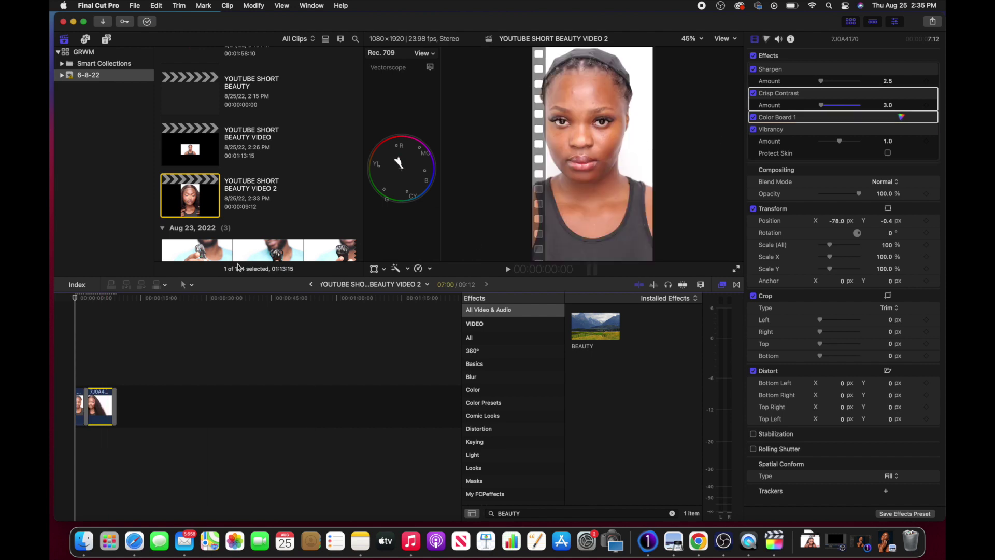
Step: Play the project in the viewer and from the start in full screen to review the effects on both clips
click(102, 337)
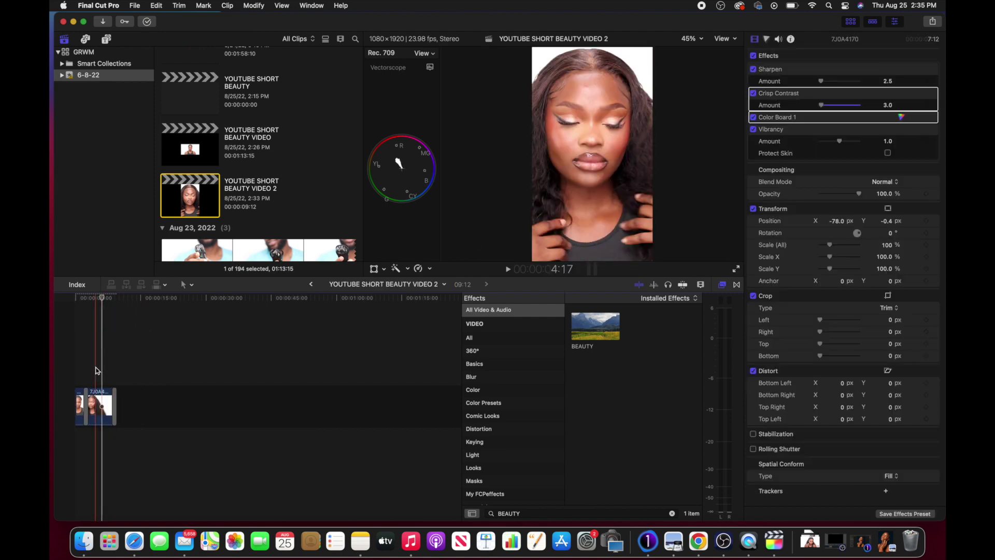
key(space)
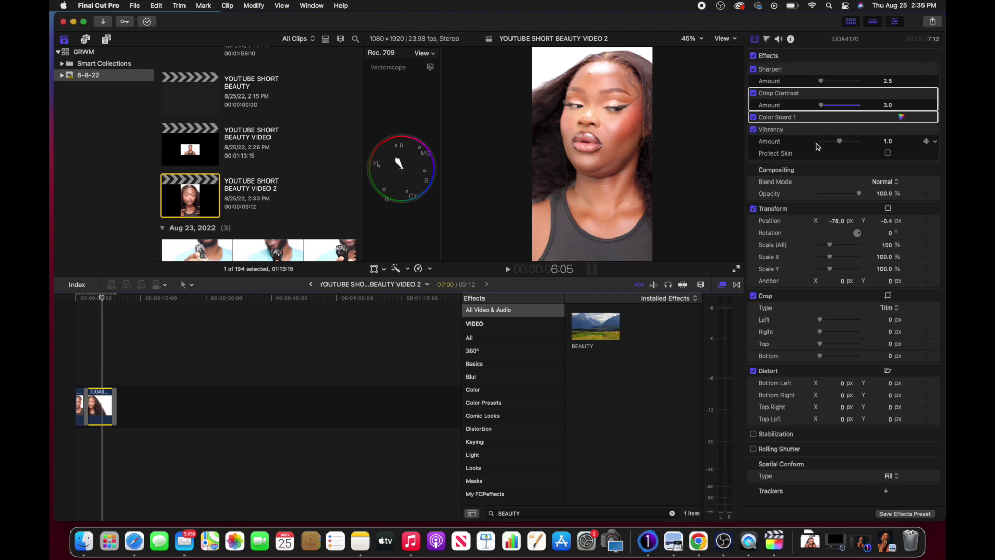
drag(104, 299, 70, 309)
key(space)
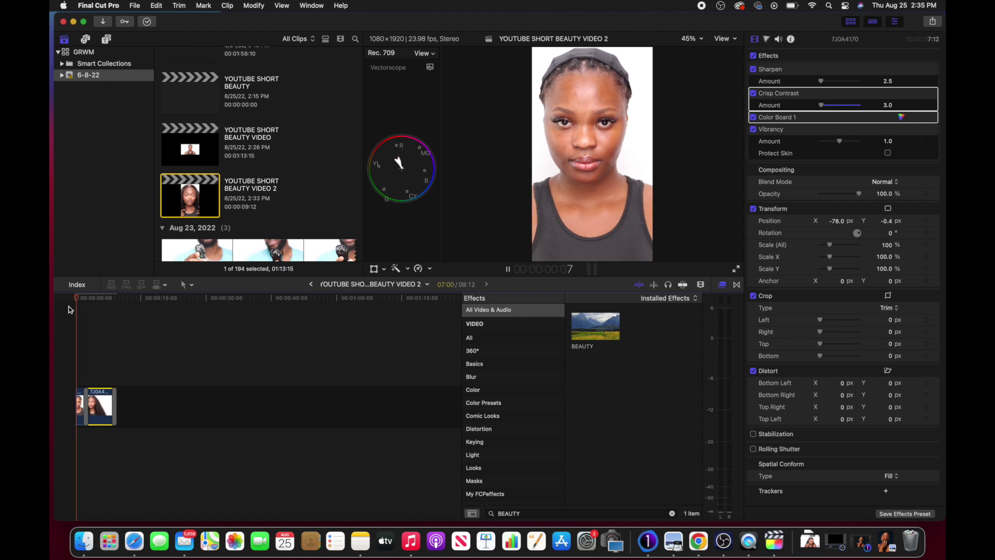
key(space)
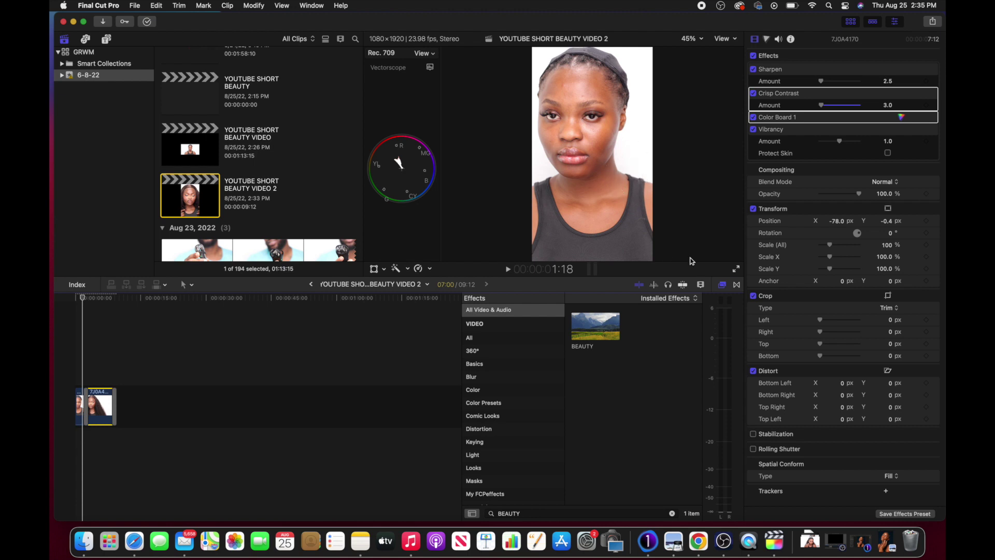
click(736, 268)
key(space)
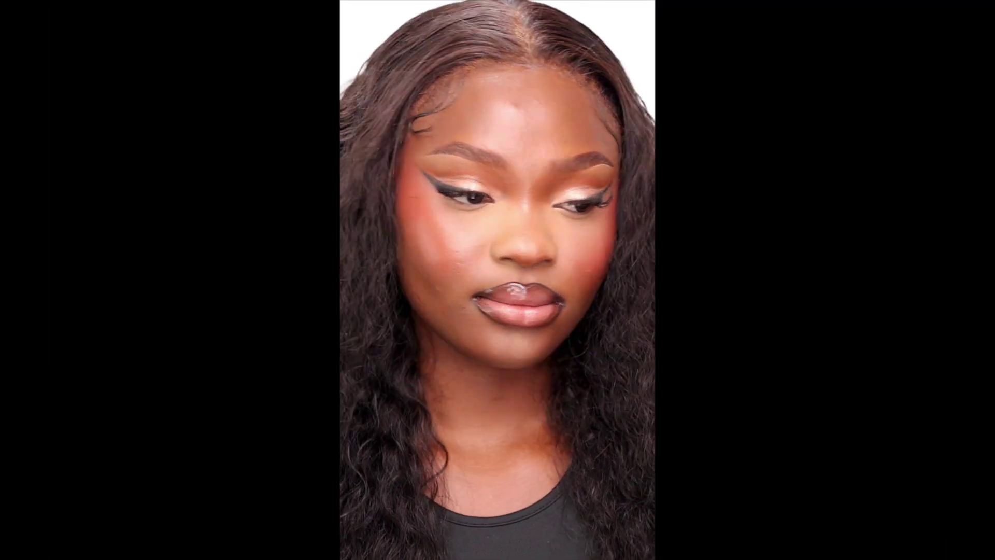
mouse_move(412, 554)
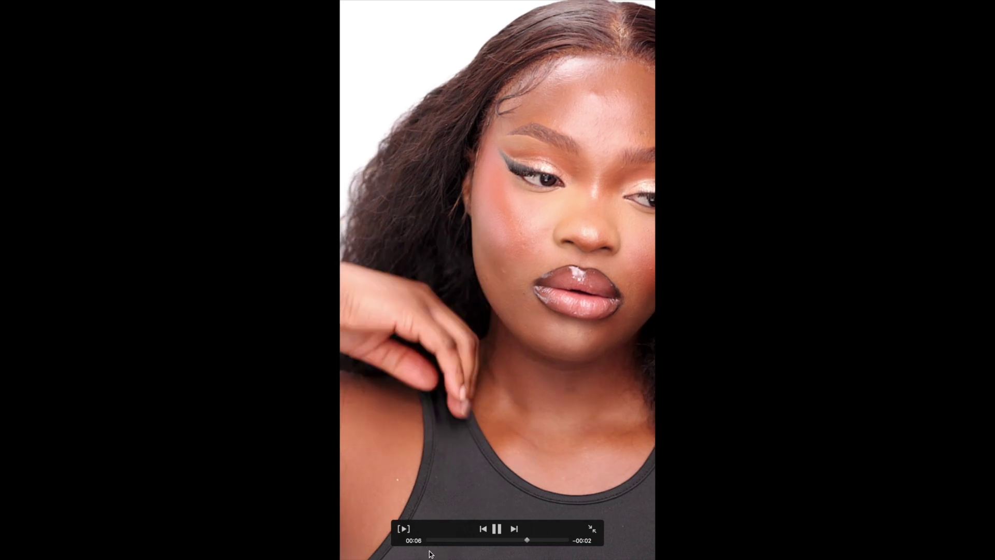
click(429, 541)
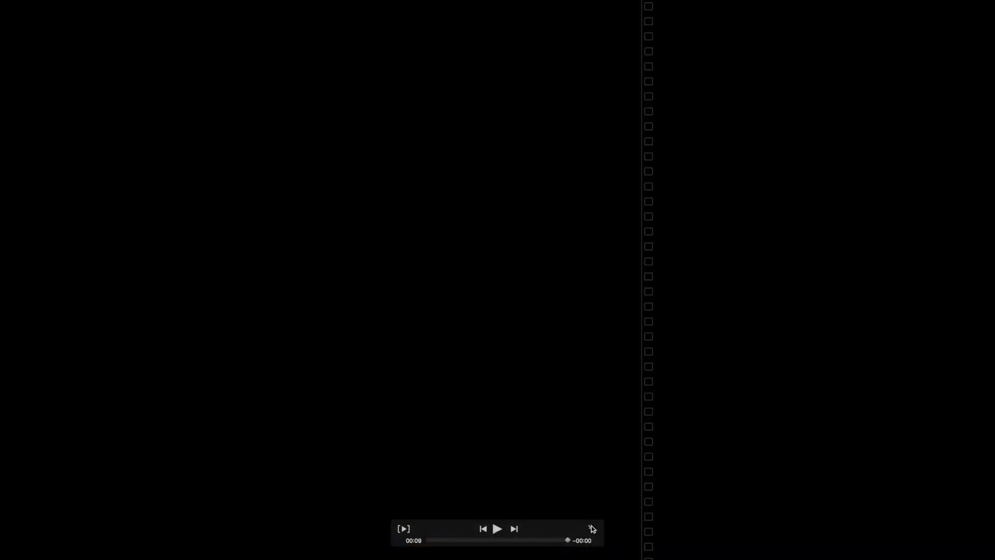
click(592, 528)
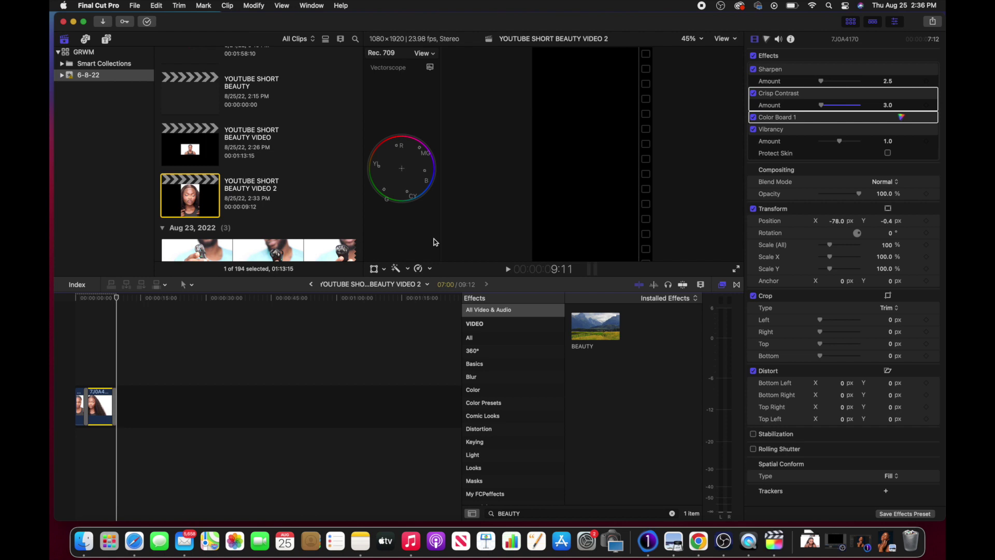
Step: Export the project to Downloads as YOUTUBE SHORT BEAUTY VIDEO 2, using the H.264 Better Quality codec at 1080 x 1920, and play the exported file
click(136, 6)
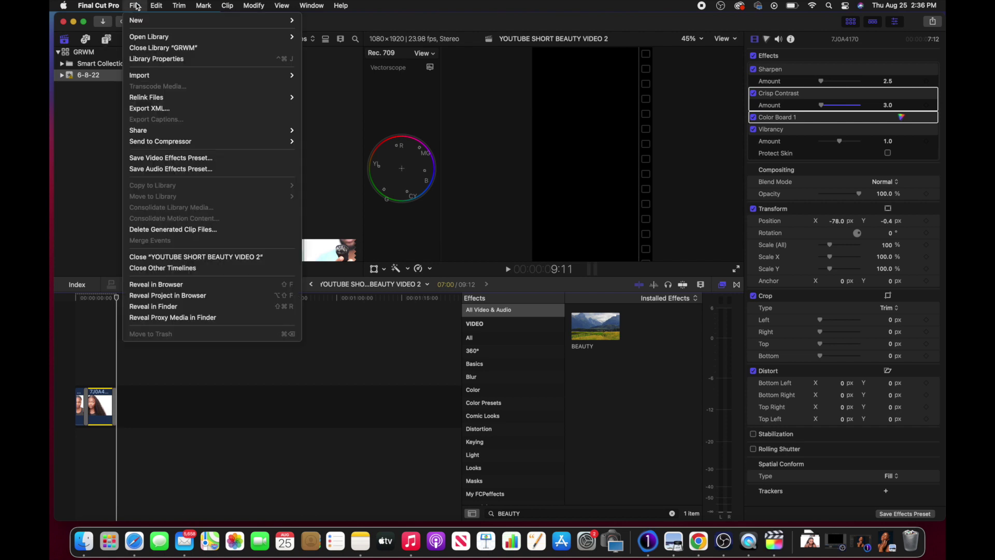
mouse_move(222, 130)
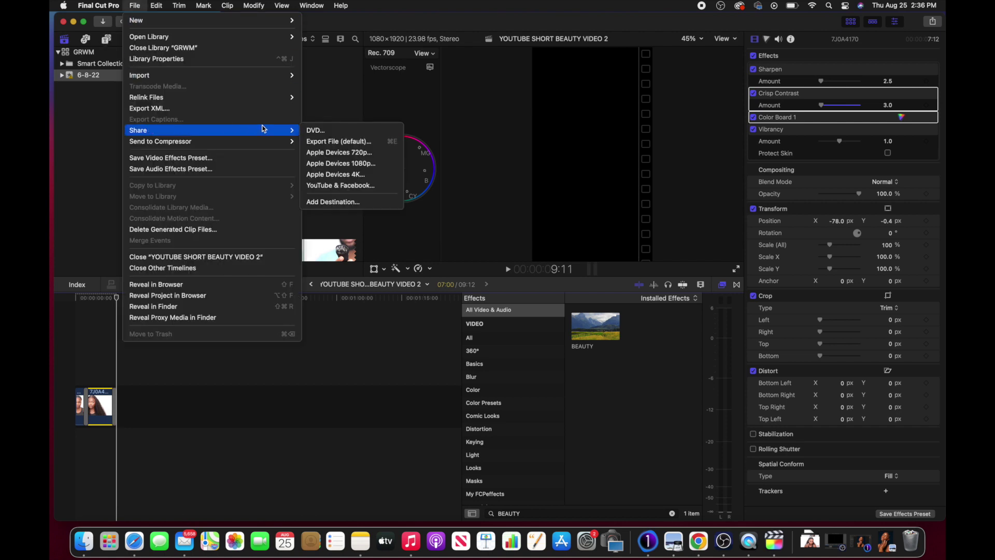
click(342, 141)
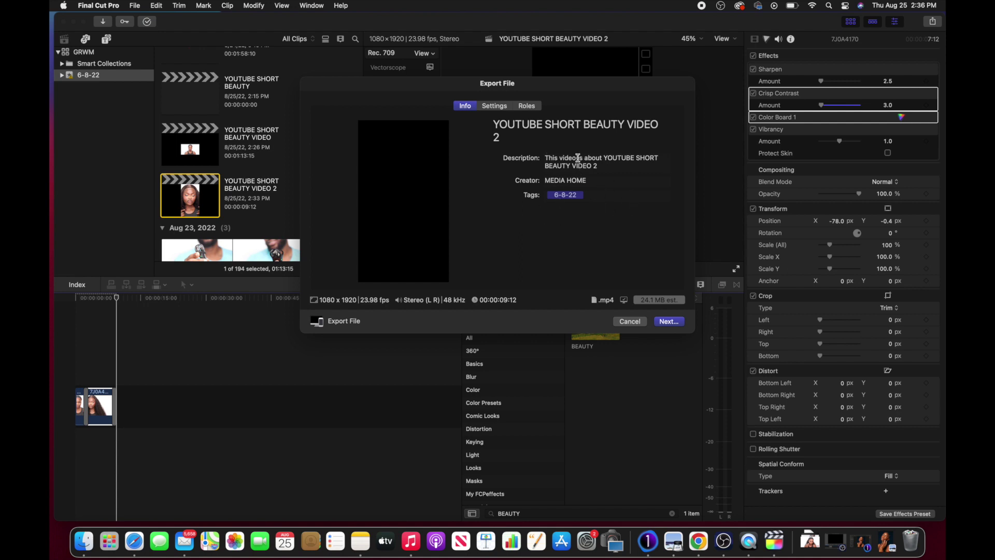
click(496, 106)
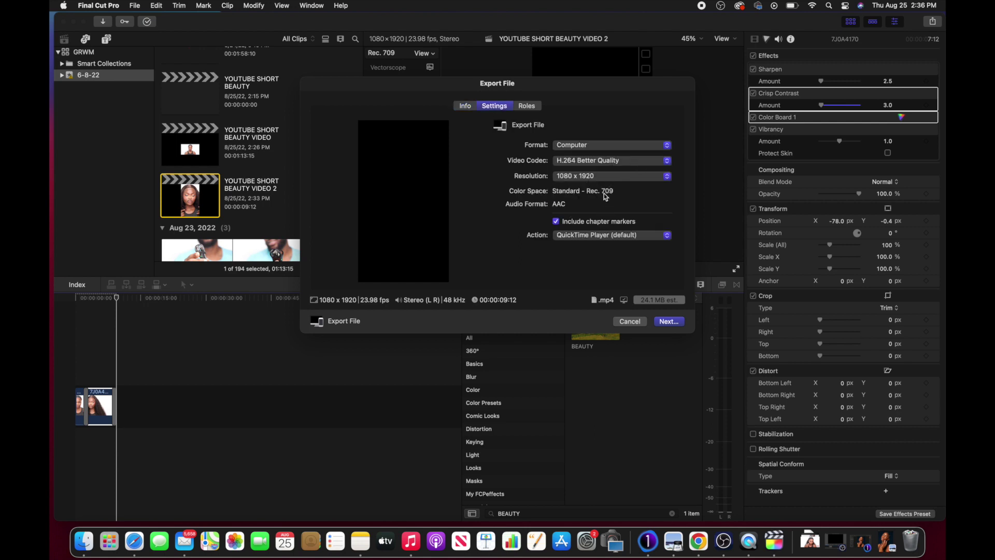
click(466, 107)
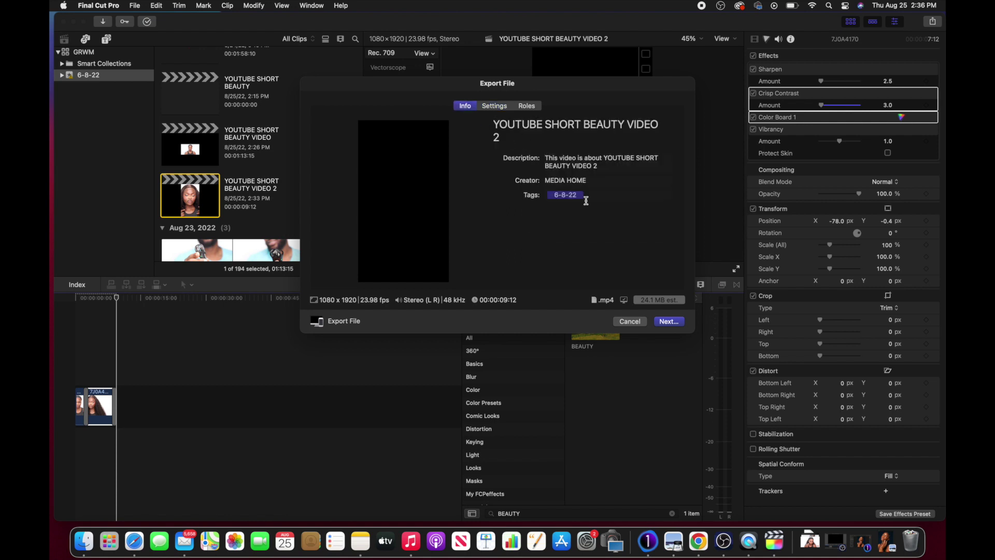
click(668, 322)
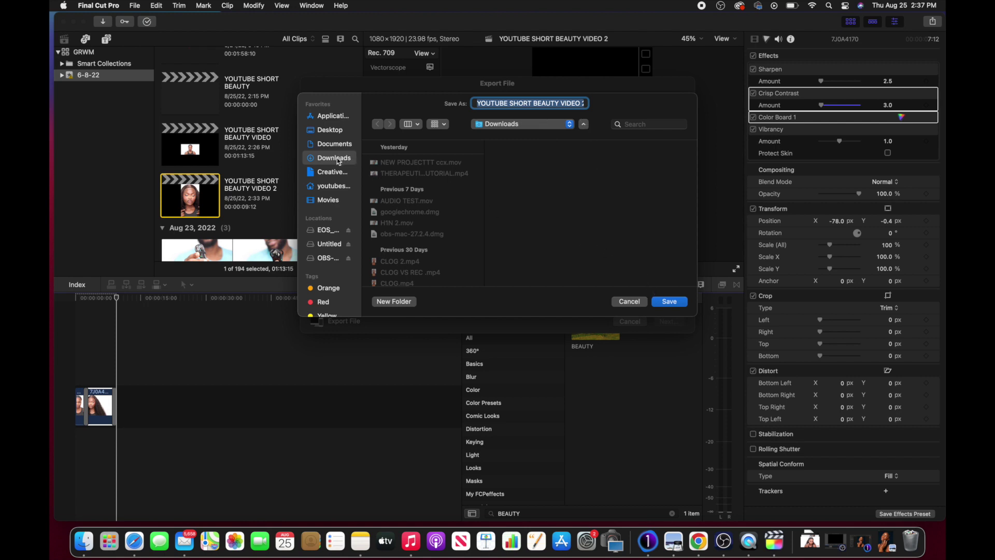
click(669, 301)
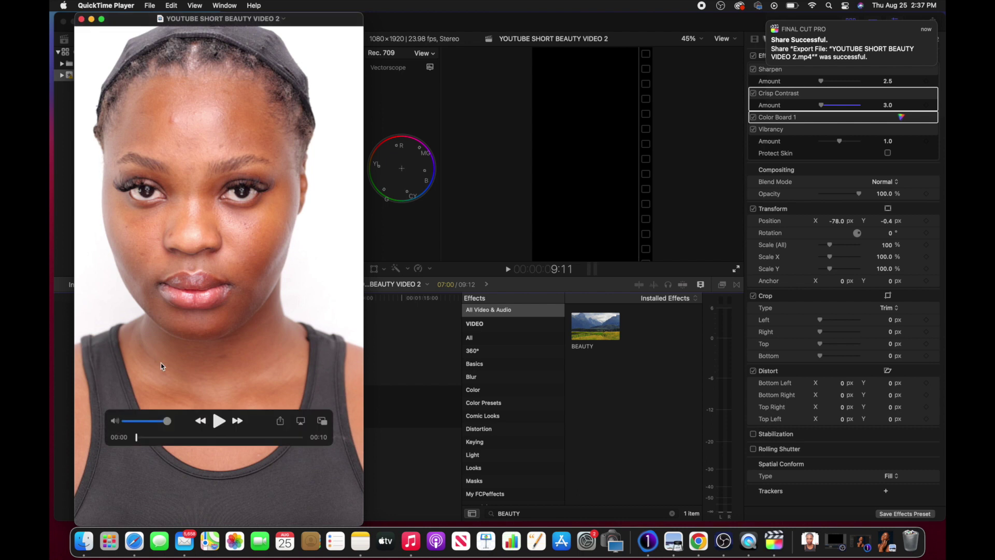
click(219, 421)
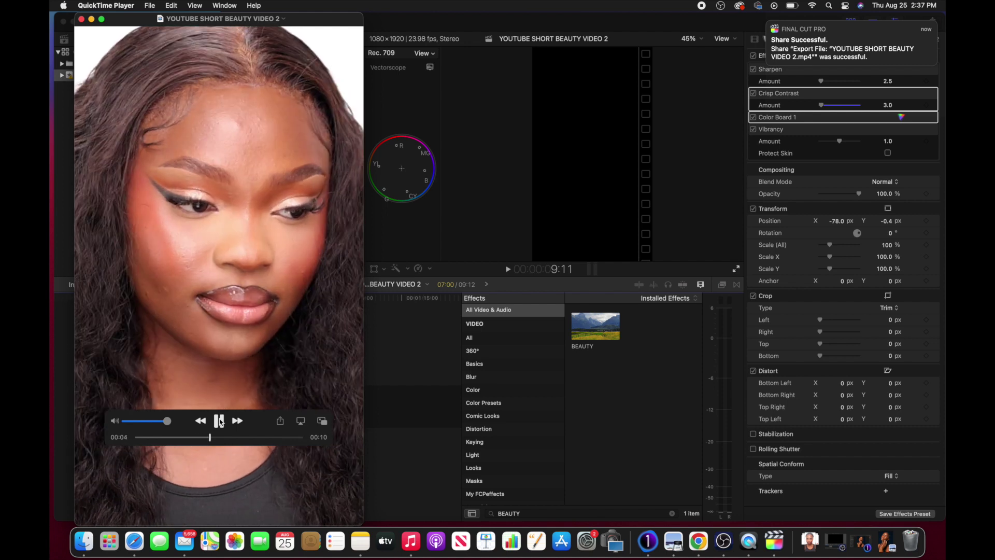
click(219, 421)
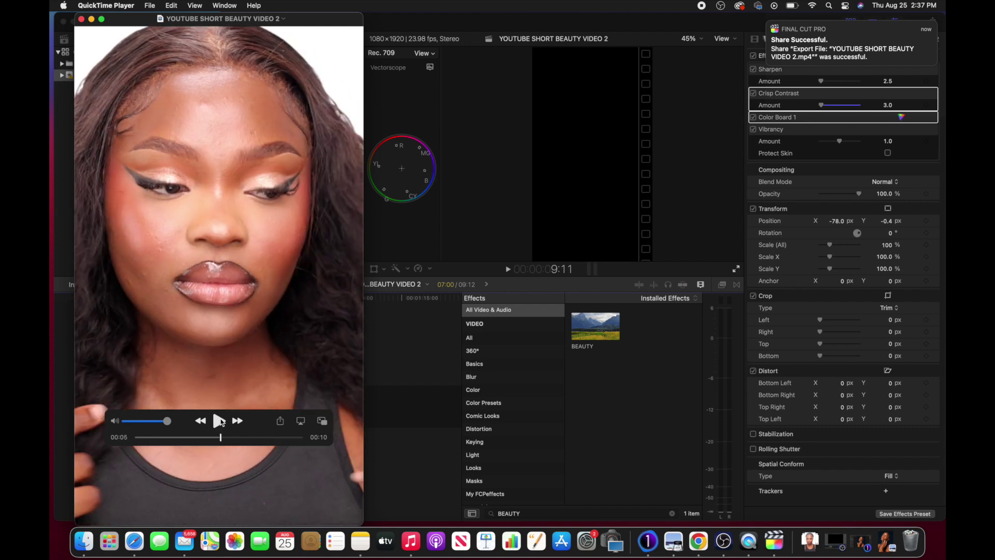
click(283, 425)
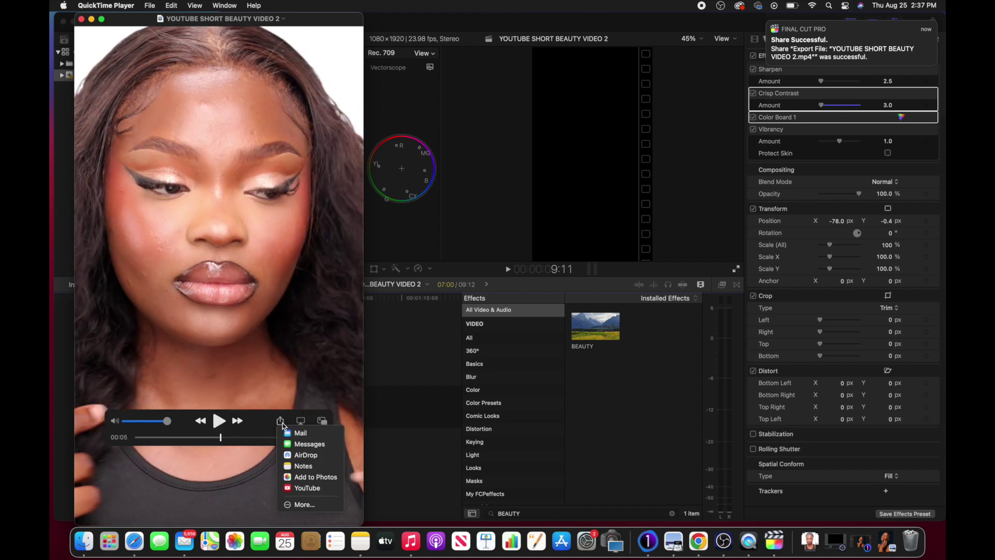
click(297, 455)
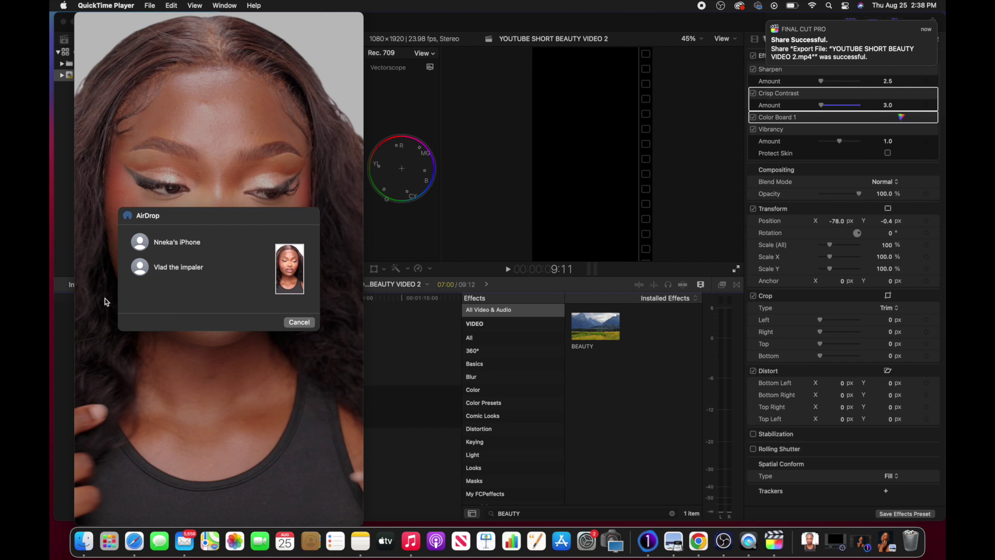
click(142, 247)
click(301, 322)
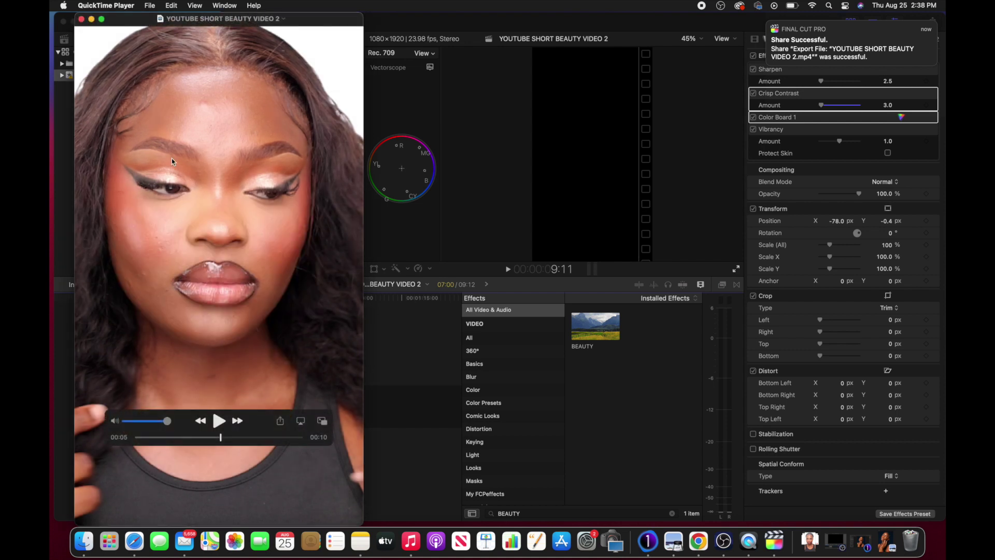